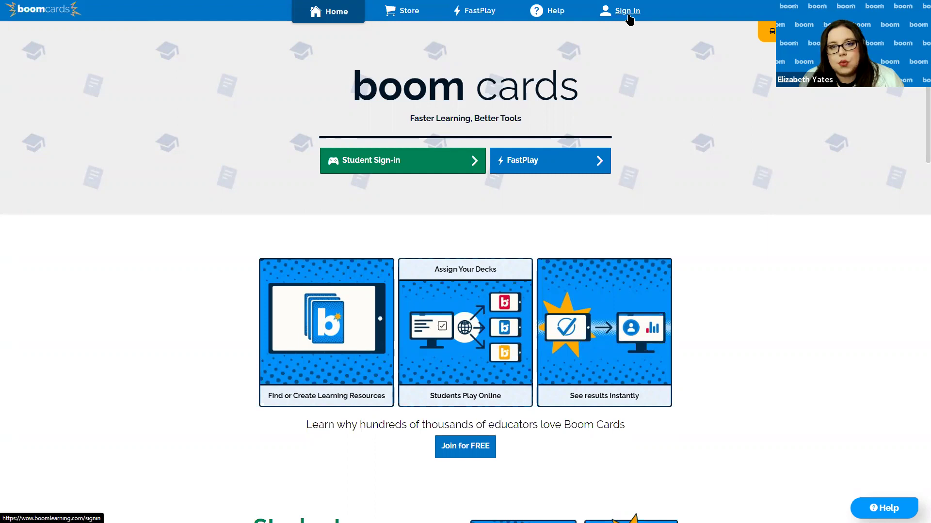
Sign in as a school user with the saved Demo Boom Teacher login from LastPass
left_click(627, 11)
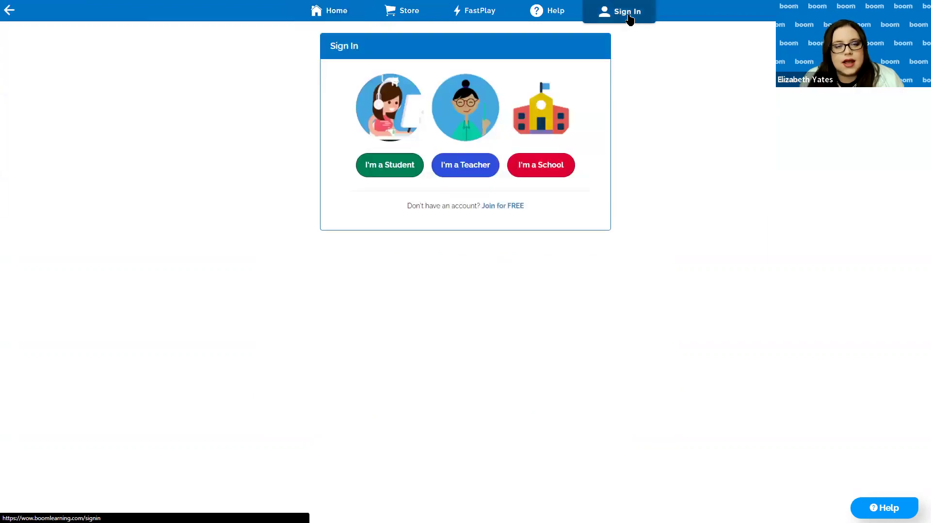
left_click(549, 172)
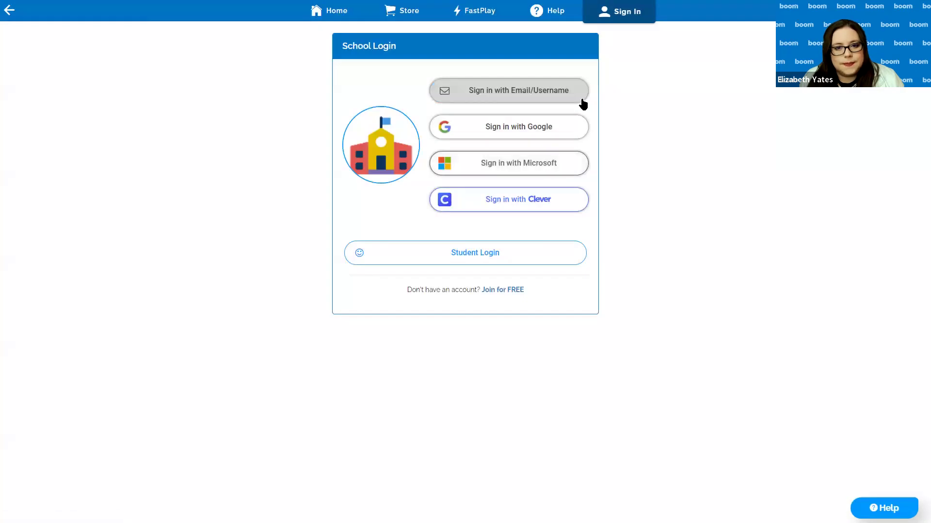
left_click(497, 99)
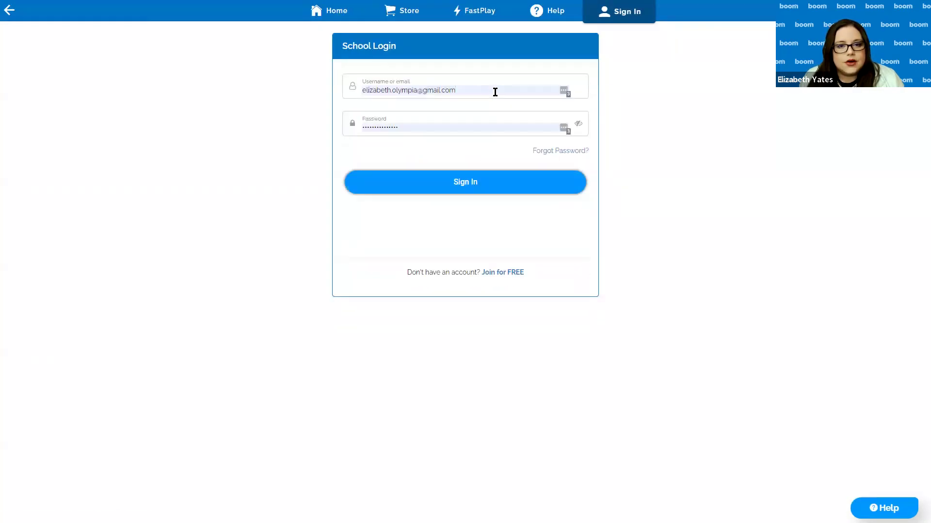
left_click(564, 92)
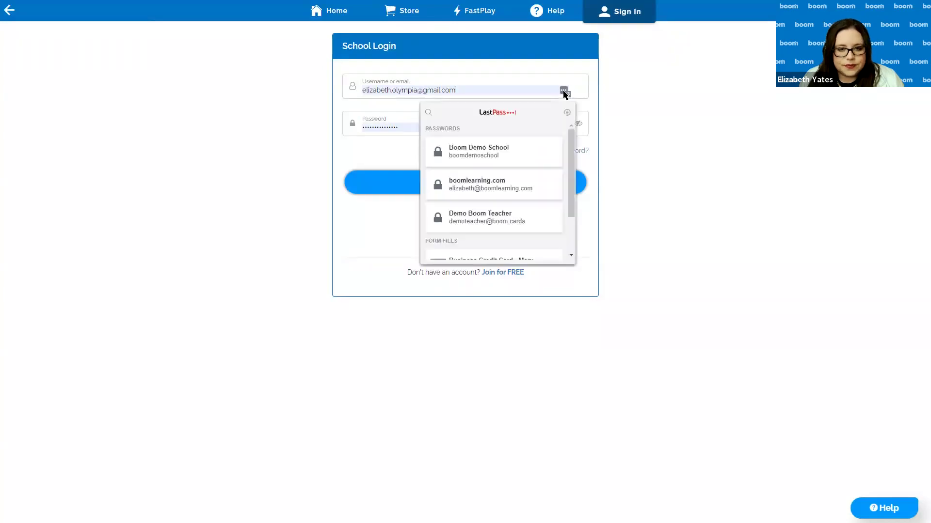
left_click(468, 220)
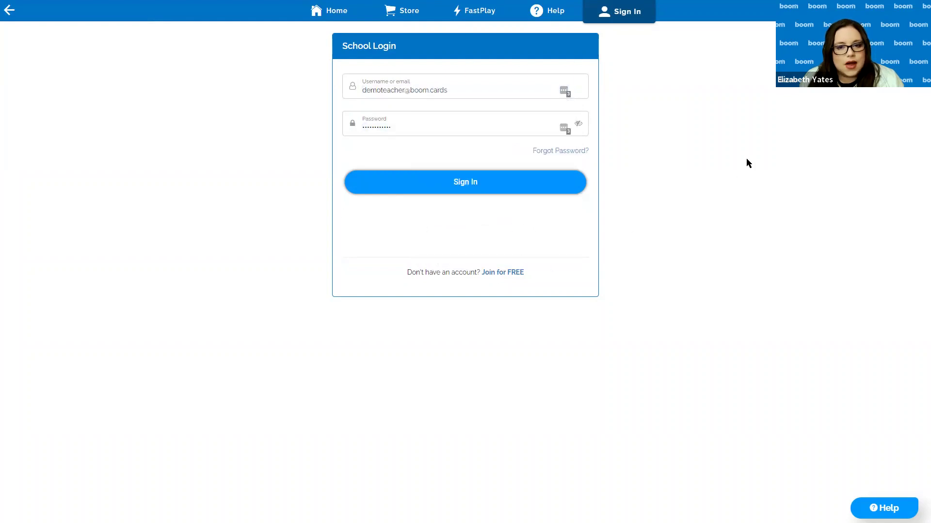
left_click(443, 192)
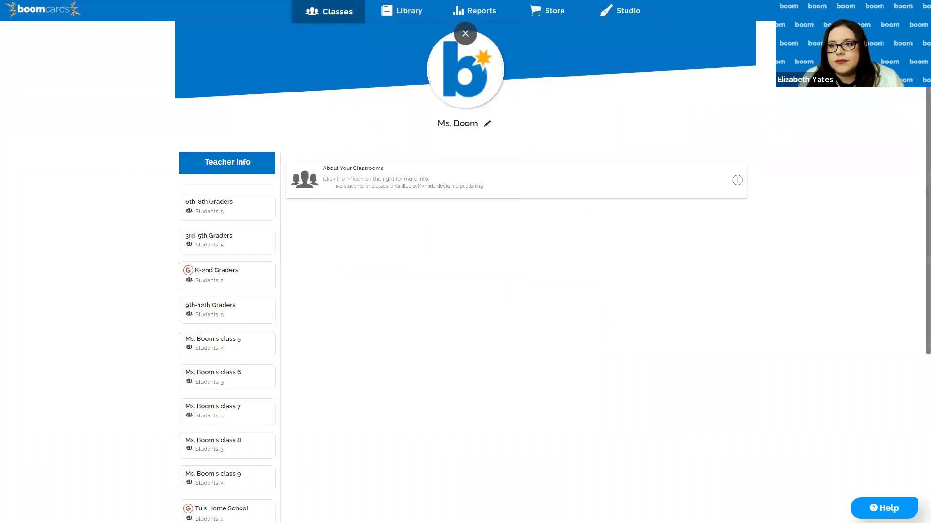
left_click(911, 11)
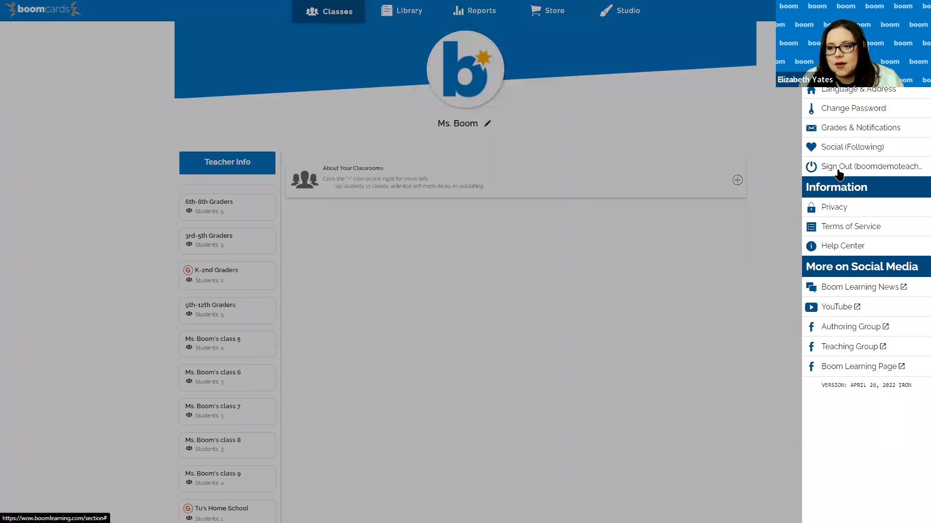
Sign out of the teacher account and choose school sign-in with email/username
left_click(839, 167)
left_click(620, 13)
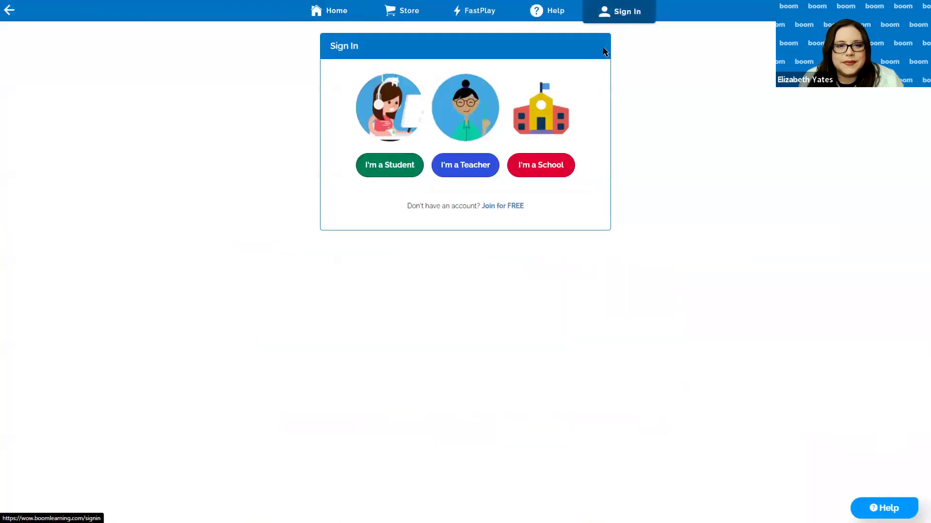
left_click(550, 165)
left_click(546, 96)
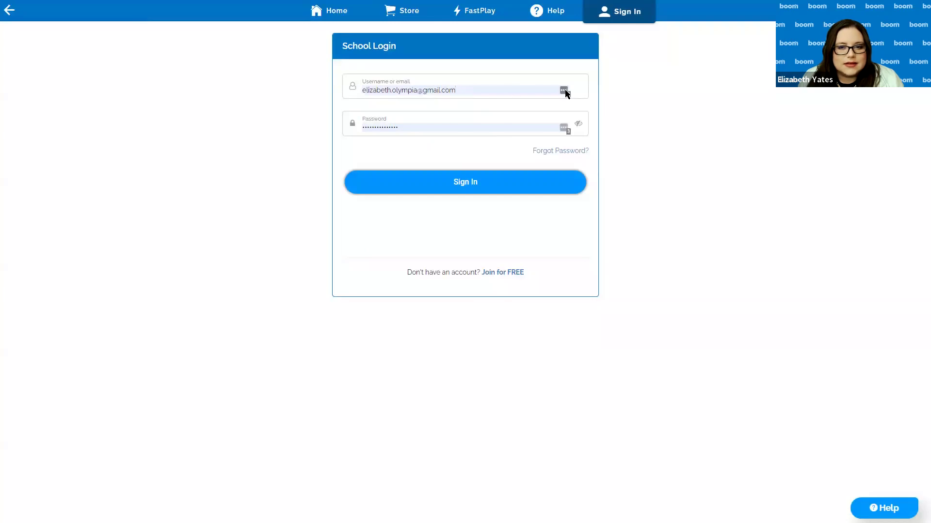
Sign in with the saved Boom Demo School login from LastPass
left_click(565, 94)
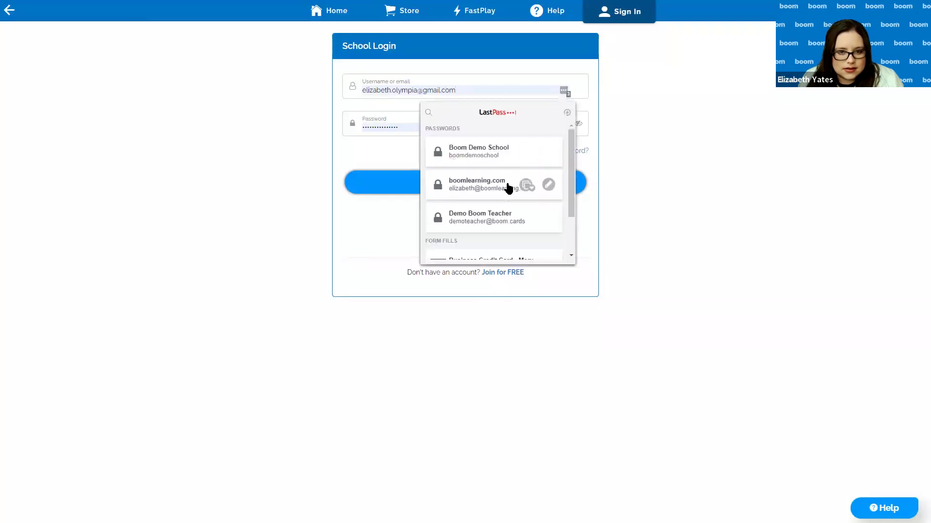
left_click(490, 151)
left_click(451, 182)
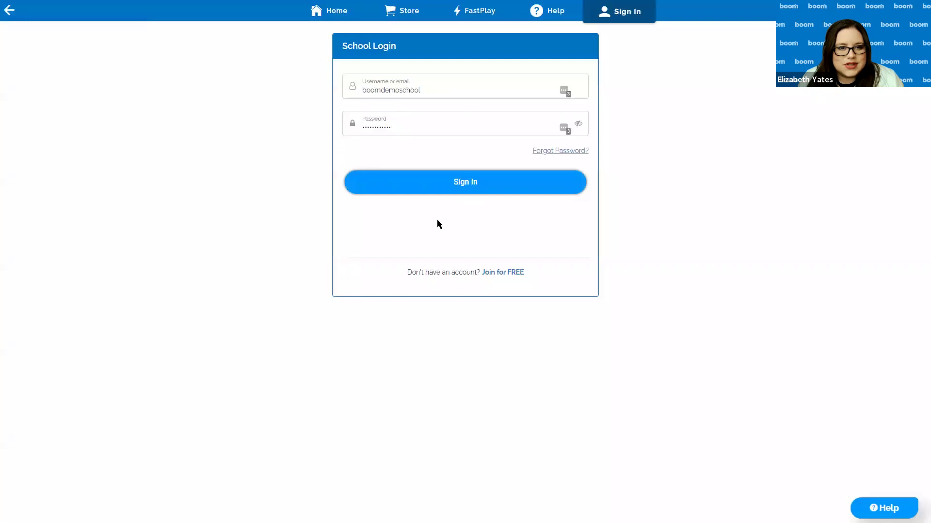
left_click(422, 193)
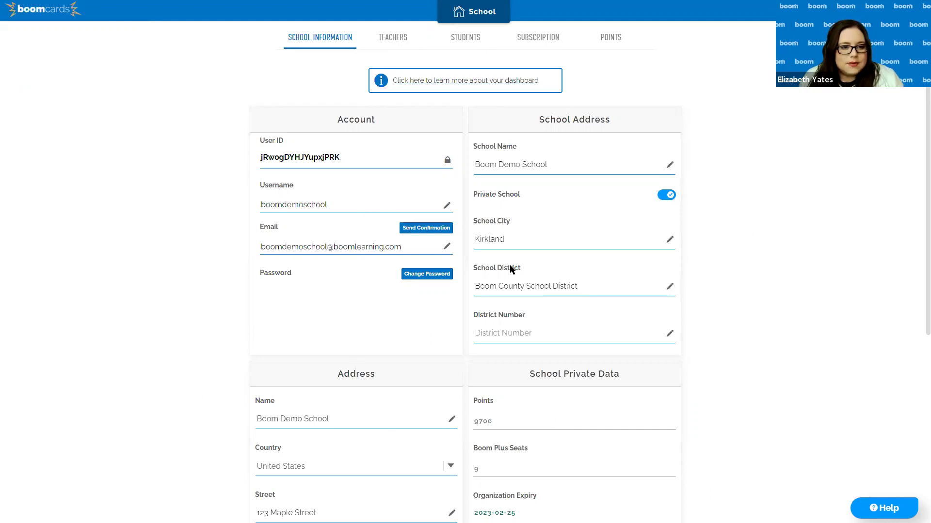
scroll(392, 280, "down", 5)
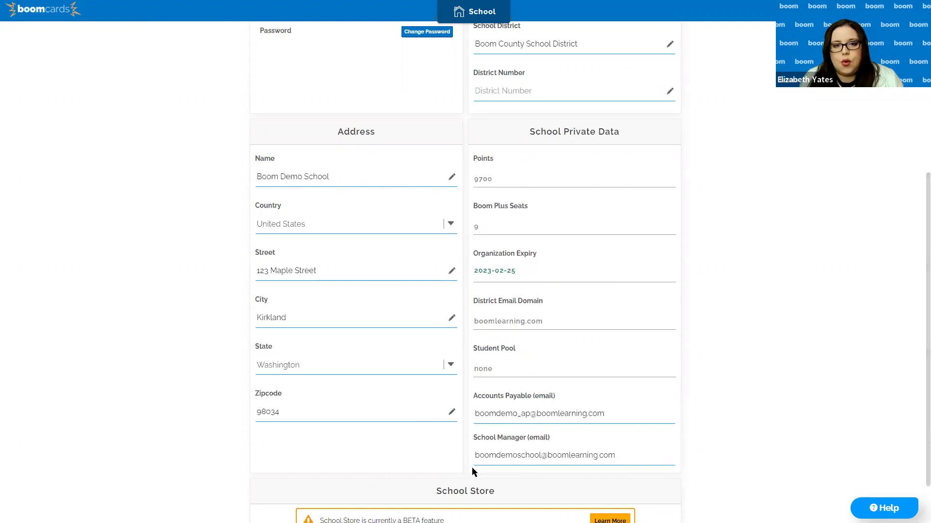
scroll(756, 376, "up", 5)
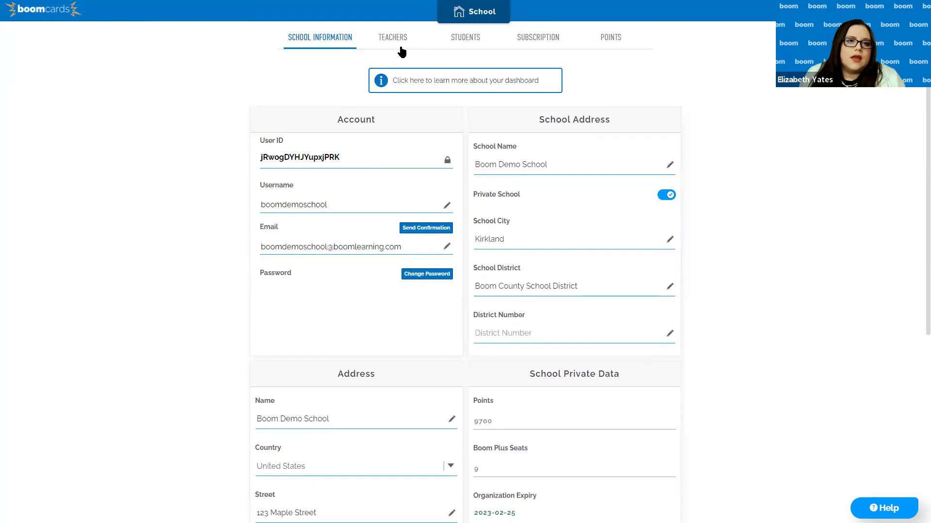
left_click(383, 38)
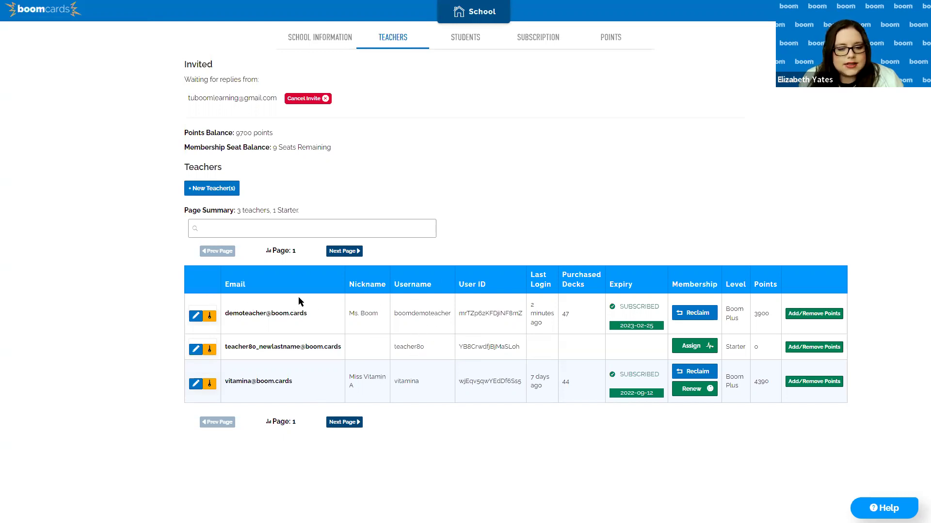
Inspect the demo teacher's User ID in the Teachers table, then open + New Teacher(s)
left_click_drag(523, 314, 458, 315)
left_click(483, 312)
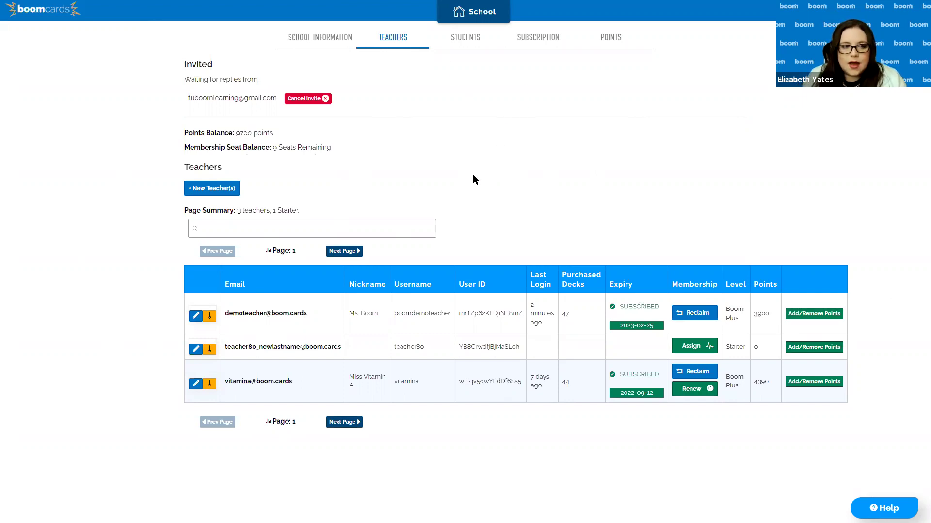
left_click(219, 193)
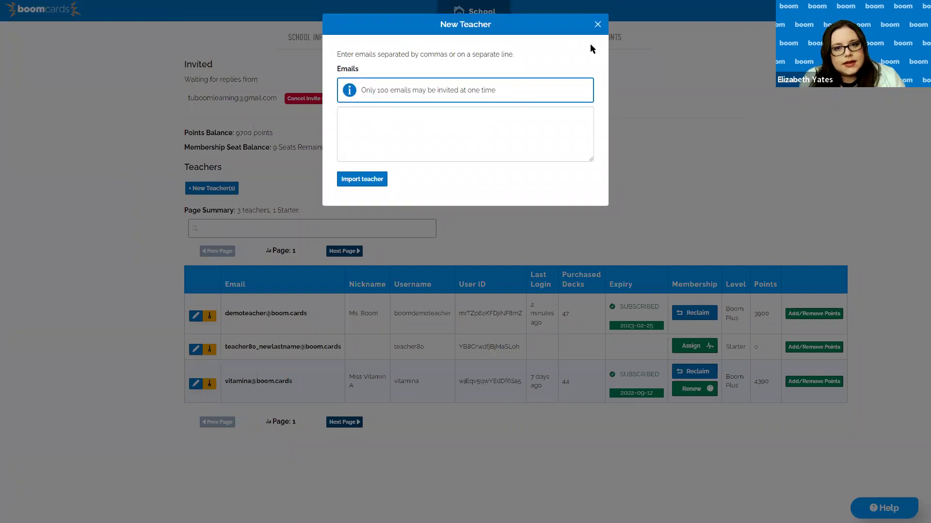
Enter two teacher e-mail addresses on separate lines and import them as teachers
left_click(598, 24)
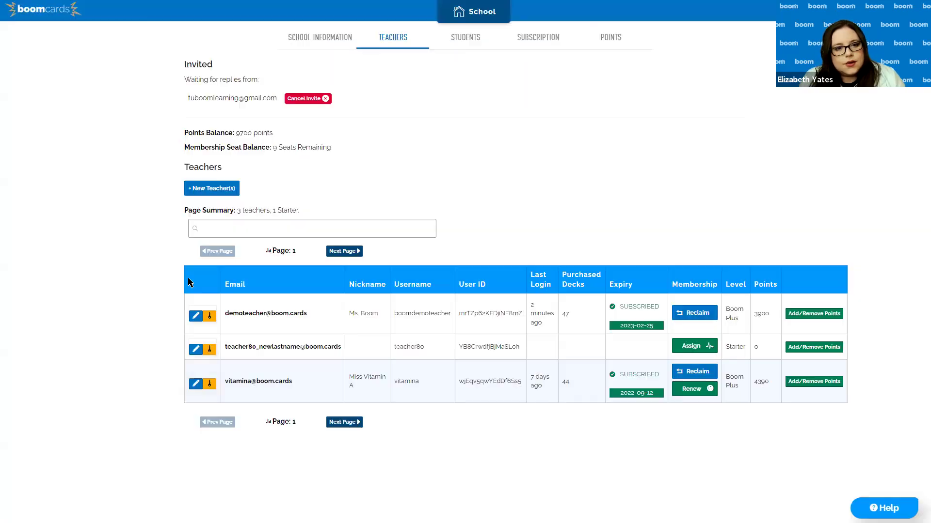
left_click(193, 194)
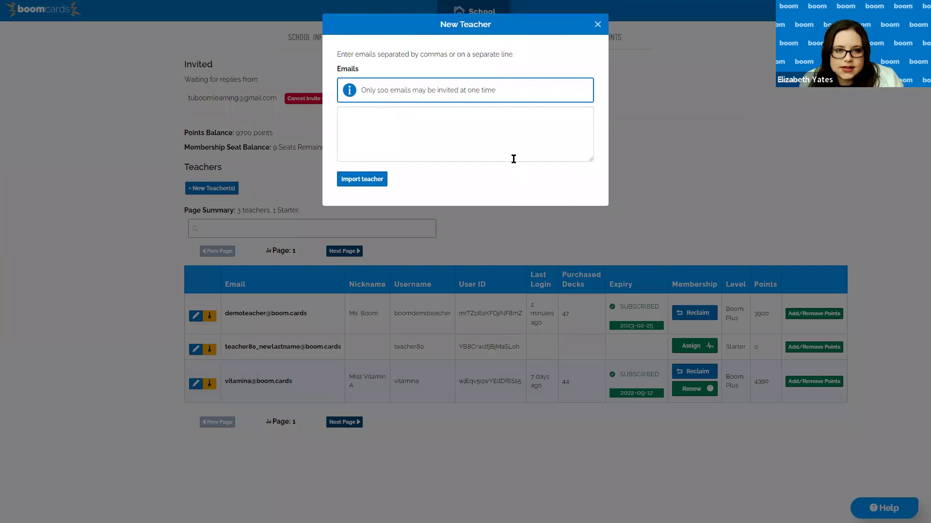
left_click(347, 113)
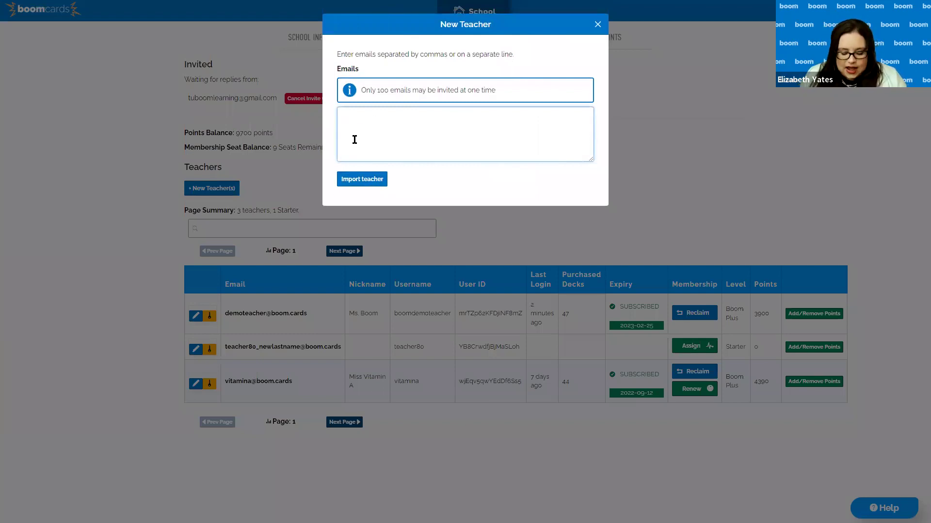
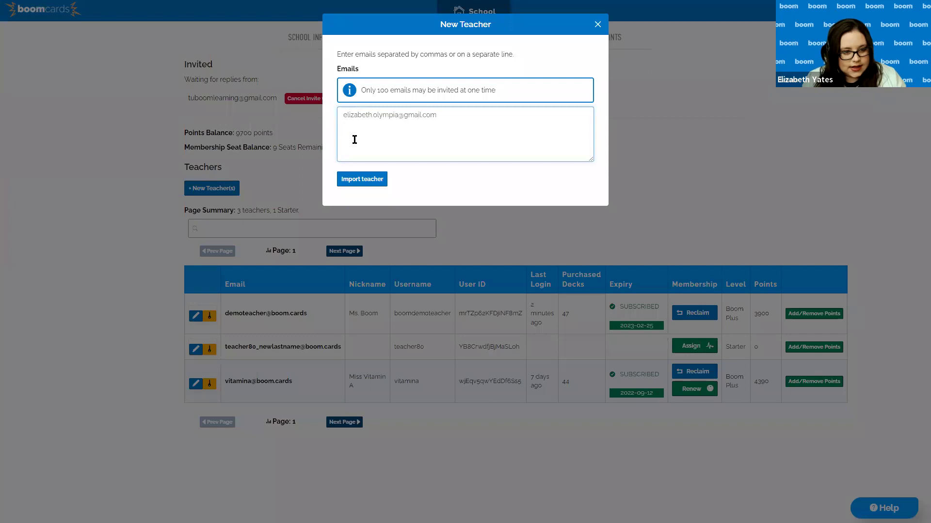
key("Return")
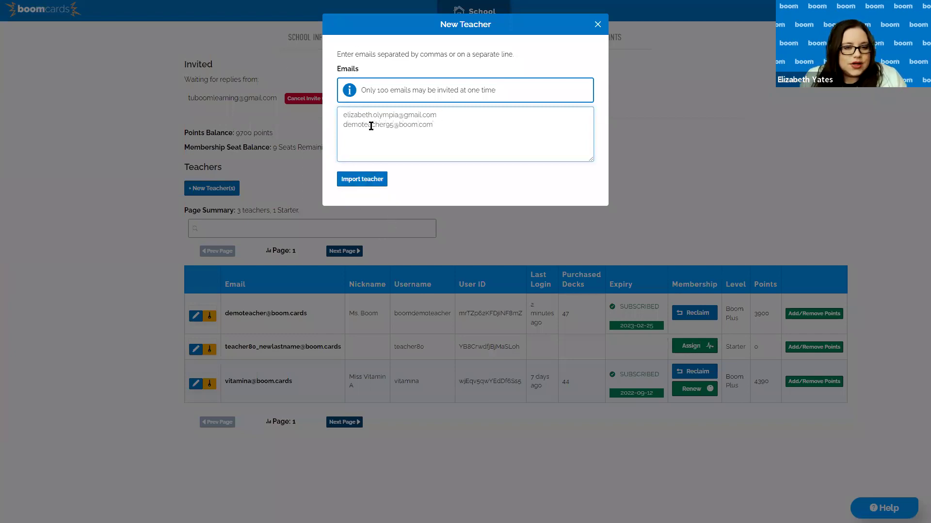
left_click(359, 180)
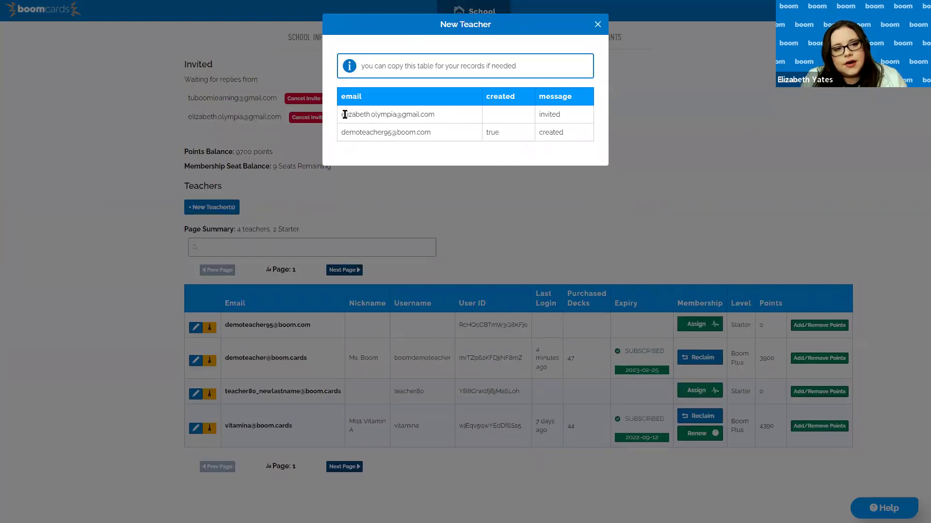
Check the first imported e-mail in the results table, then close the New Teacher dialog
left_click_drag(341, 115, 420, 118)
left_click(446, 118)
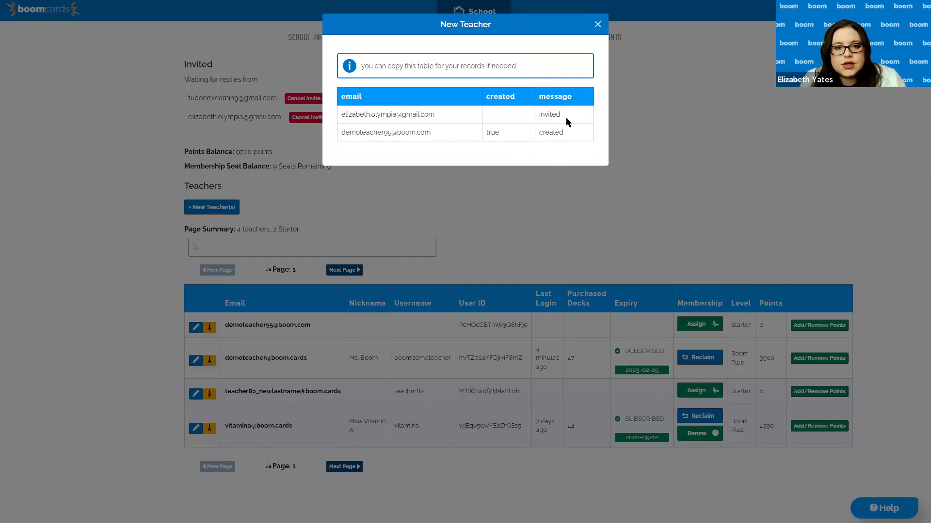
left_click(597, 25)
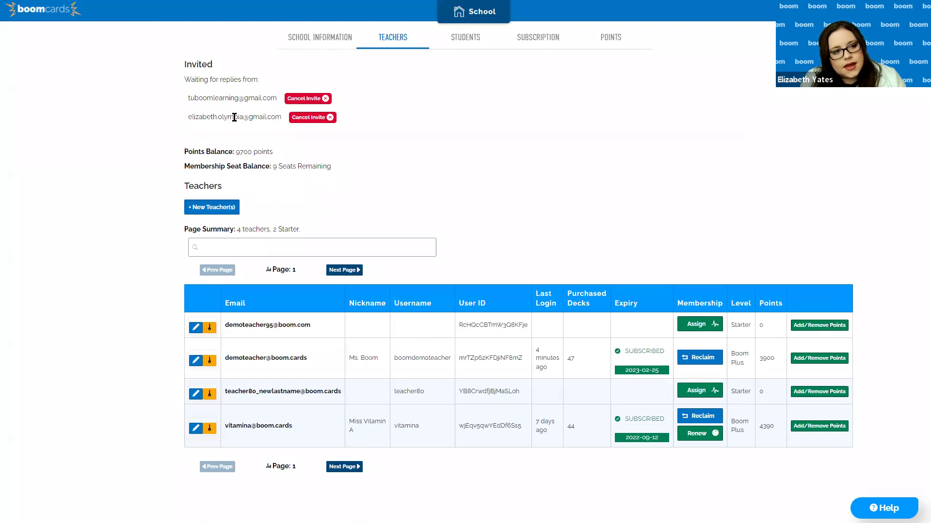
left_click_drag(259, 116, 180, 119)
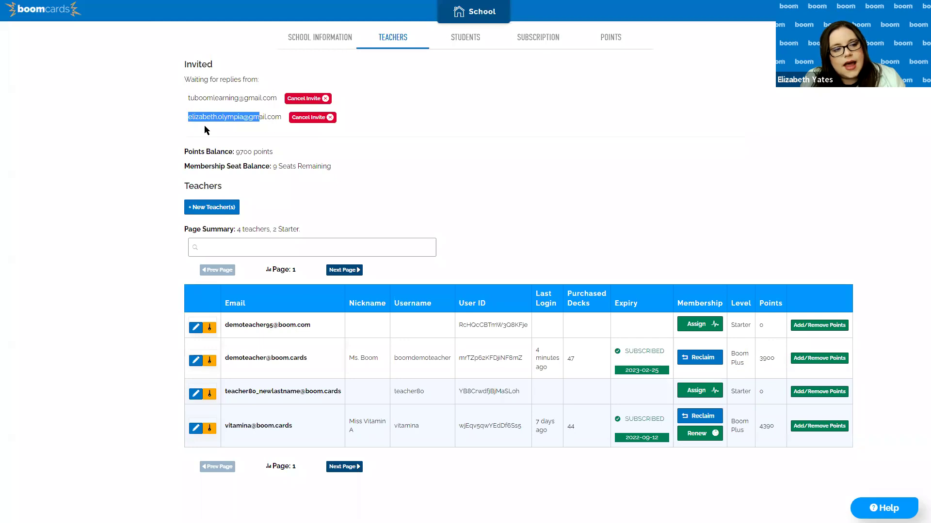
left_click(256, 116)
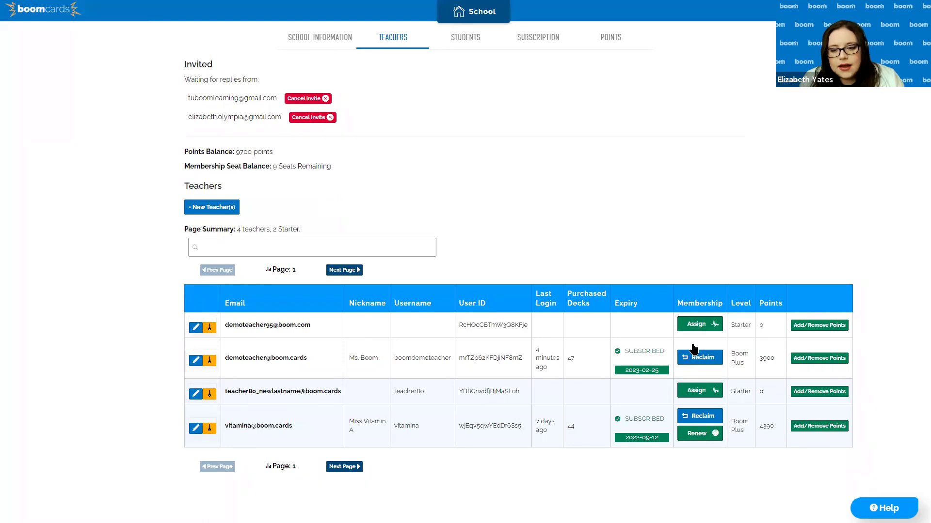
Assign the first teacher a Boom Plus seat, then bring up their Add/Remove Points dialog
left_click(698, 326)
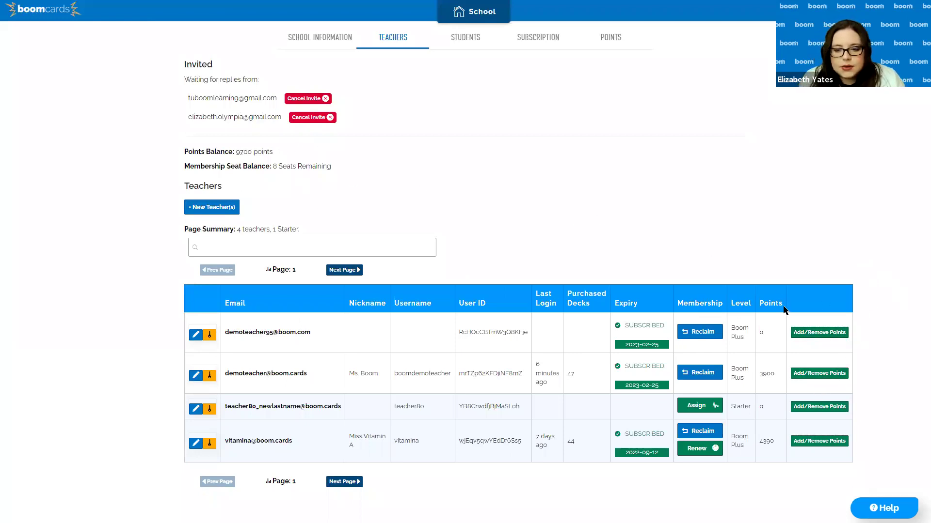
left_click(819, 333)
Add 3000 points to the first teacher, then reopen and cancel the points dialog
type("3000")
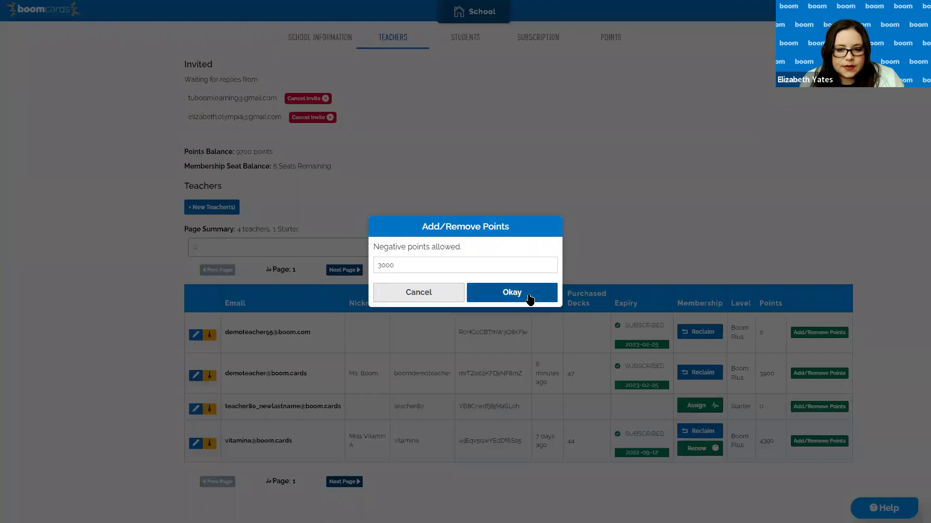
left_click(529, 297)
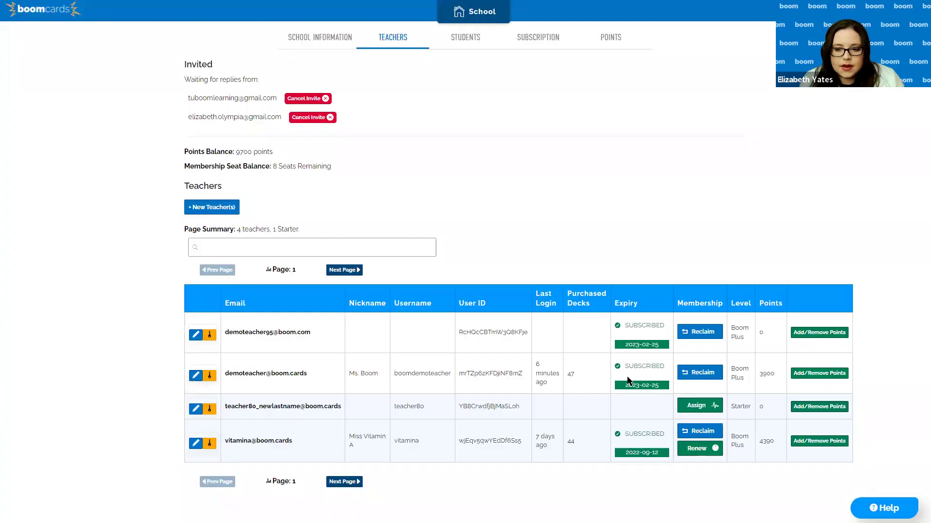
left_click(846, 337)
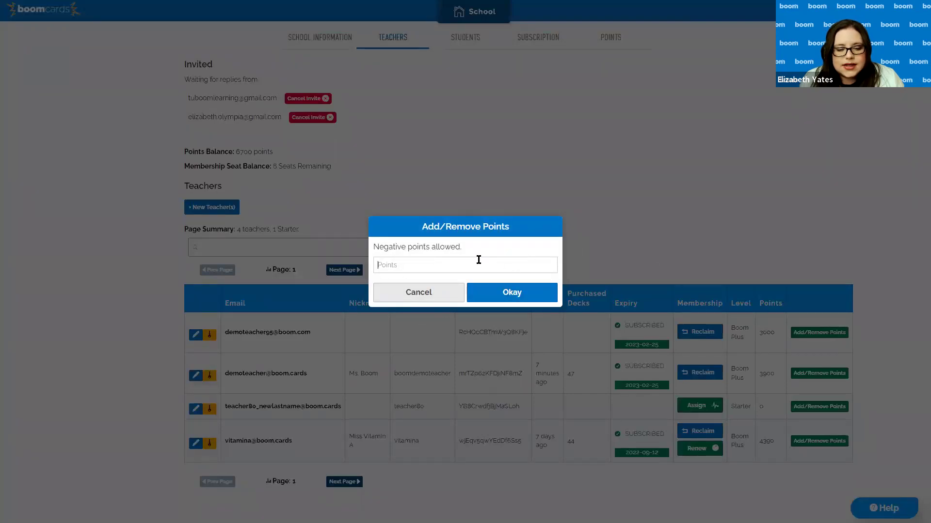
left_click(416, 298)
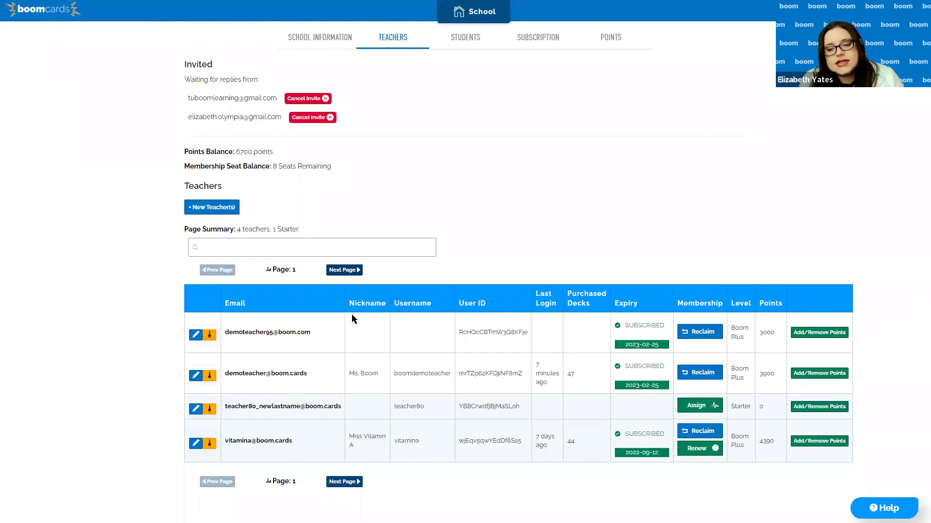
Remove 1000 points from the first teacher by entering -1000, then go to Students
left_click(803, 339)
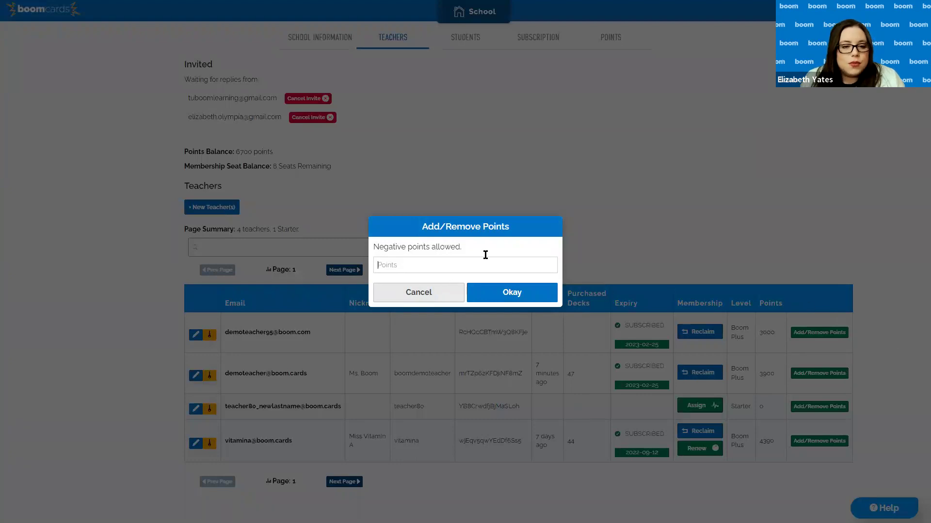
type("-1000")
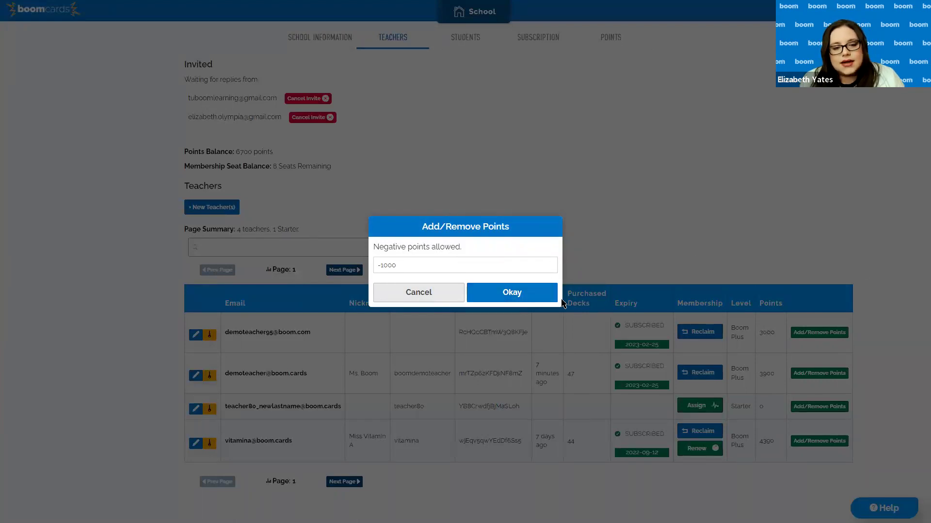
key("Return")
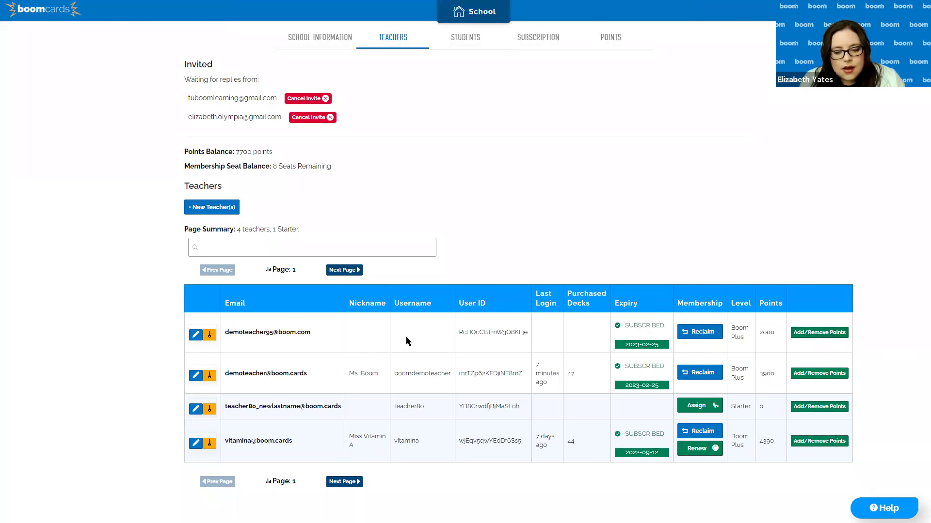
left_click(478, 39)
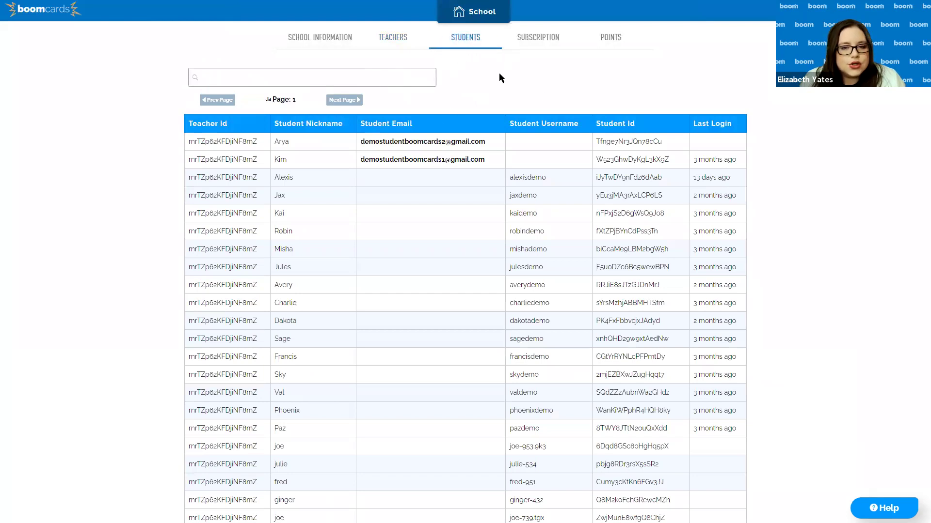
Copy the first student's Teacher Id from the Students table and return to Teachers
scroll(577, 220, "down", 5)
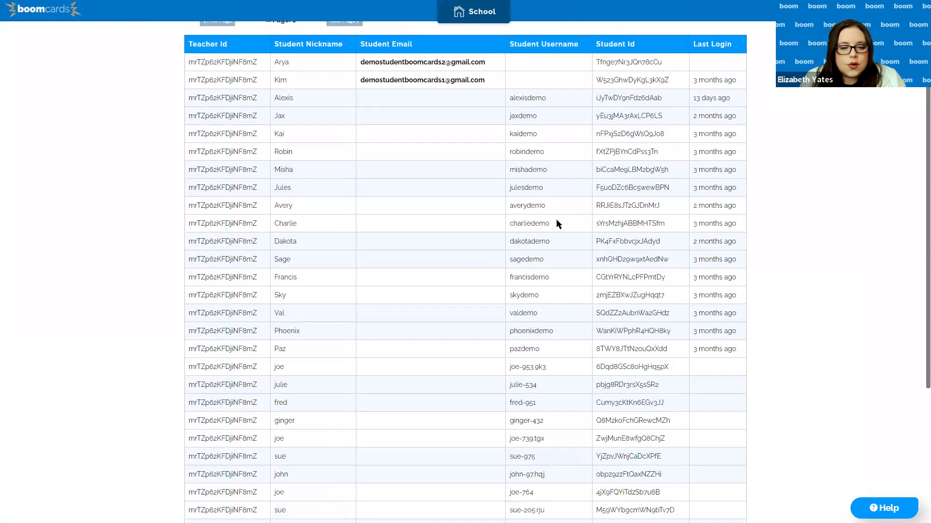
scroll(556, 225, "up", 5)
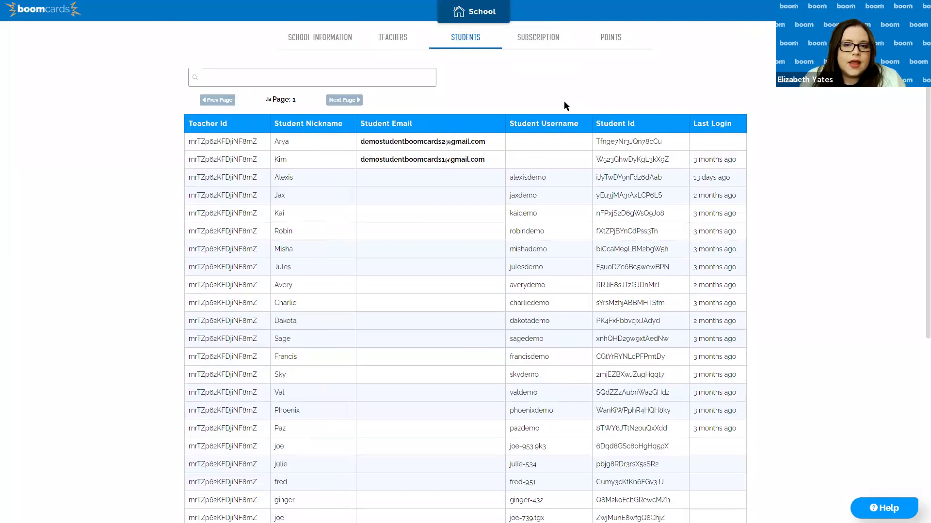
left_click_drag(665, 144, 599, 149)
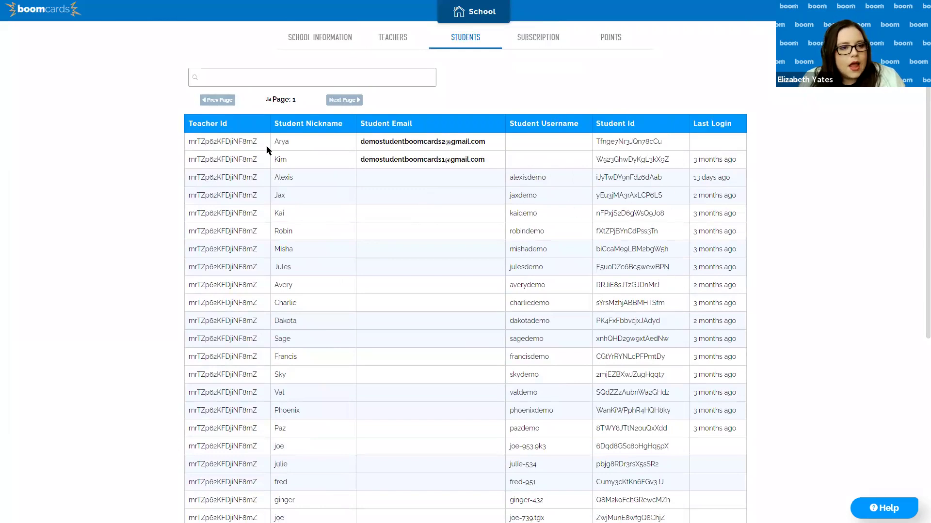
left_click_drag(257, 142, 183, 143)
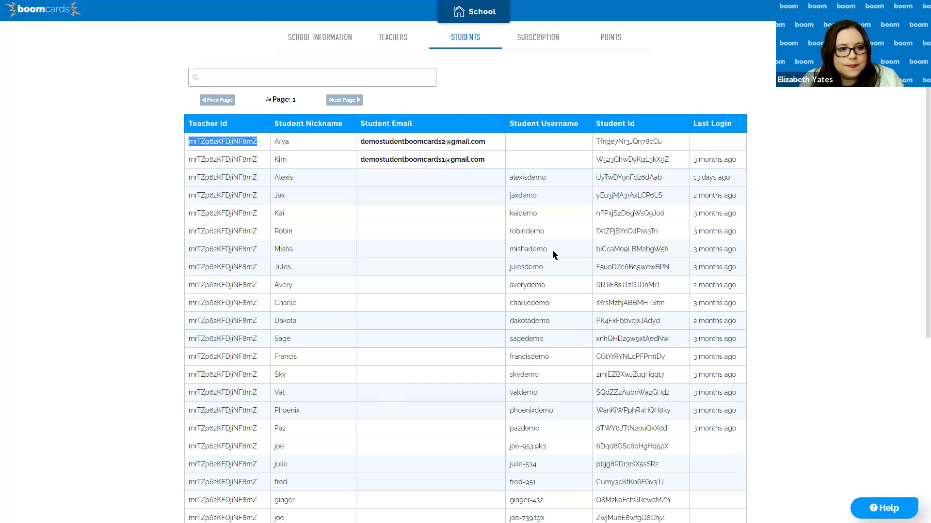
right_click(246, 154)
left_click(255, 159)
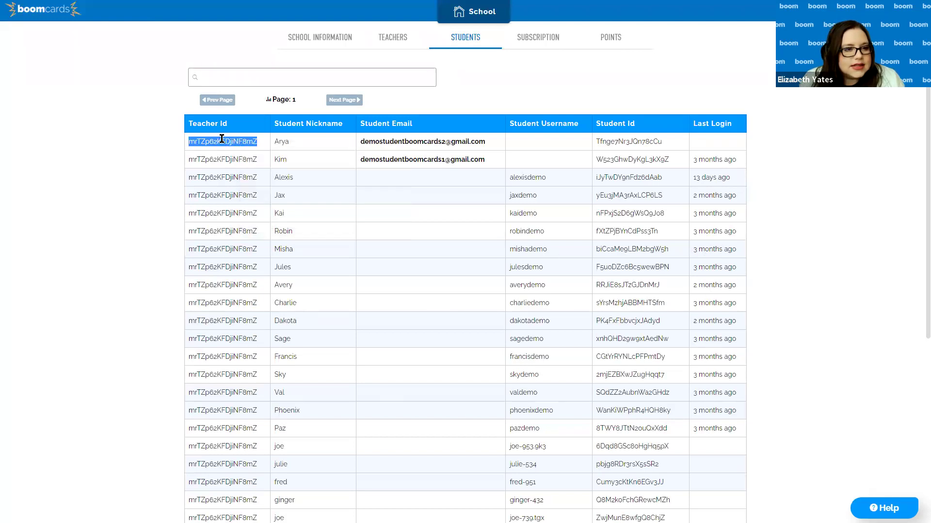
left_click(220, 140)
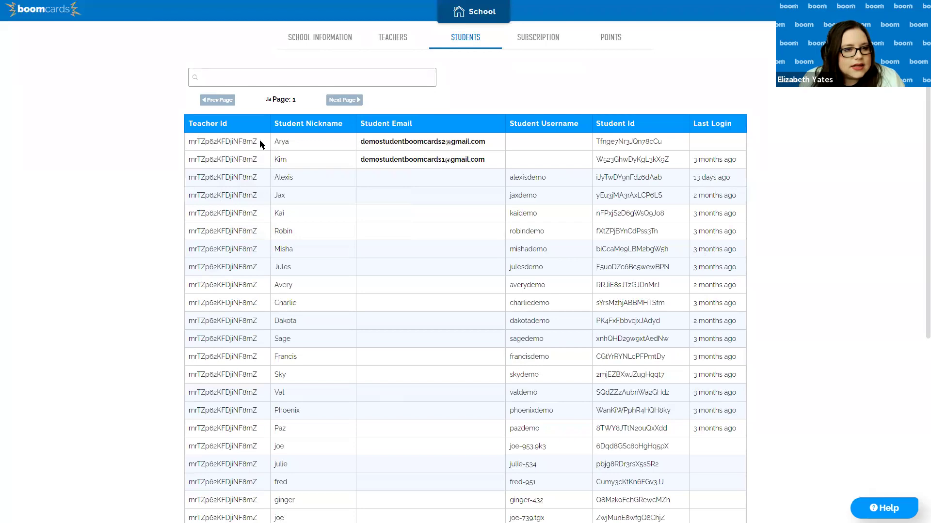
double_click(219, 140)
right_click(199, 145)
left_click(205, 152)
left_click(269, 156)
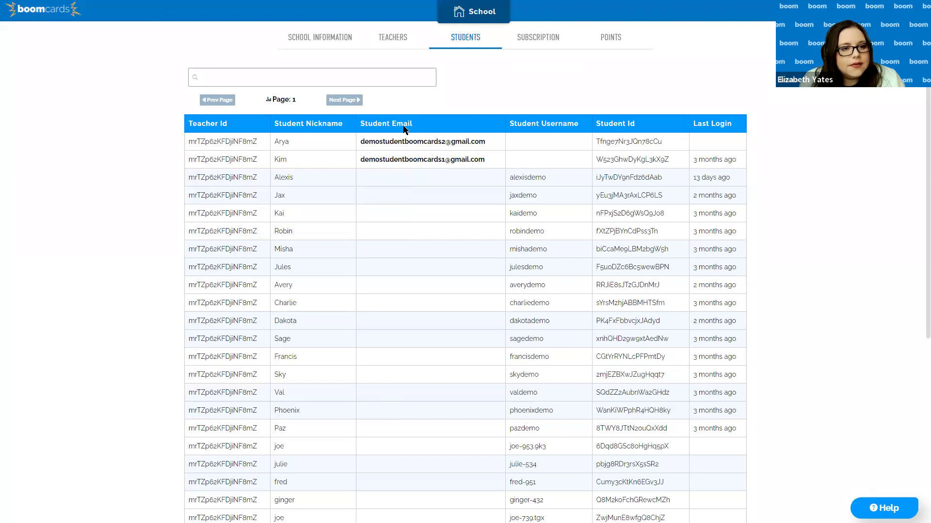
left_click(402, 38)
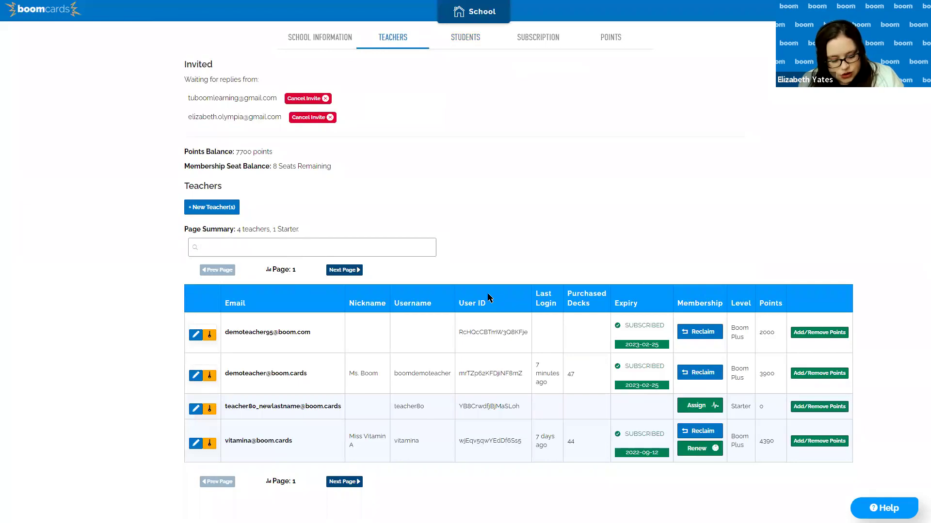
Paste the copied Teacher Id into the teacher search to find its owner, then return to Students
key("ctrl+v")
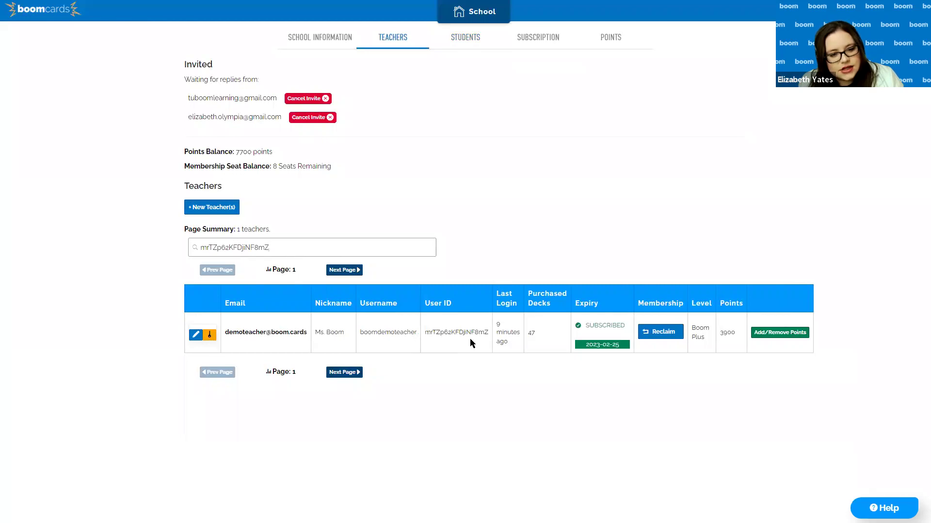
left_click(449, 39)
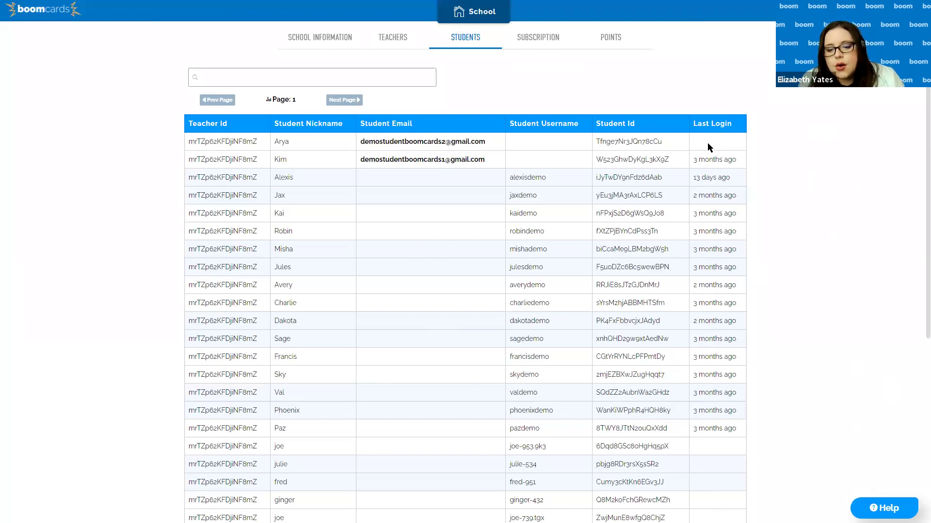
scroll(732, 281, "down", 2)
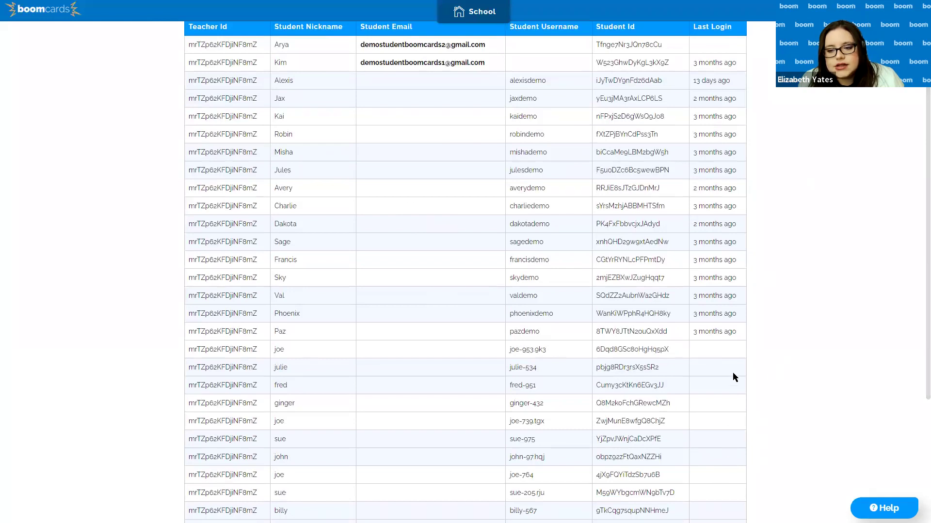
scroll(732, 372, "up", 2)
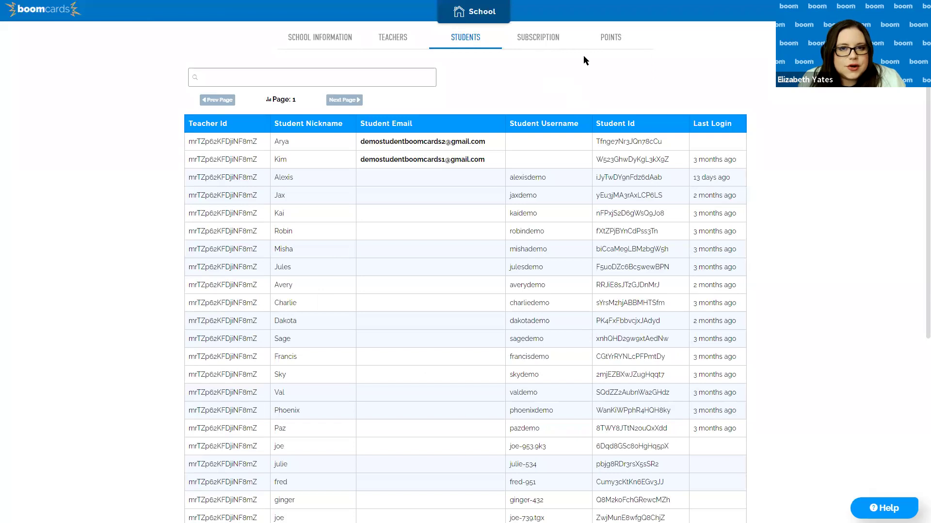
View the subscription usage report, then the school's points transaction history
left_click(536, 40)
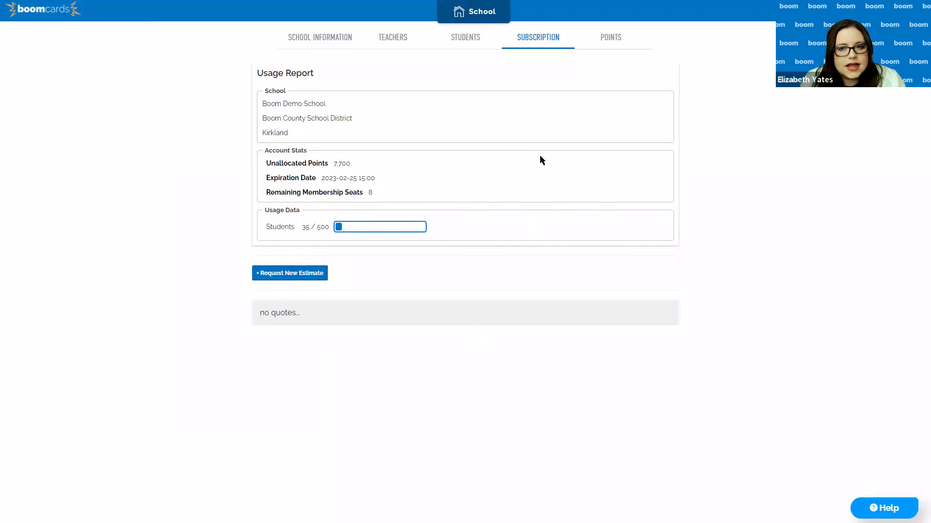
left_click(614, 45)
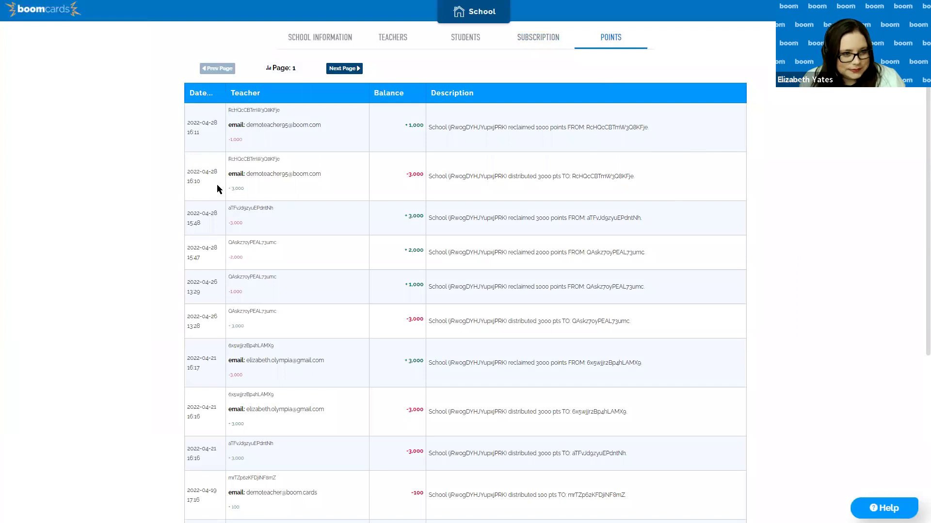
left_click_drag(245, 176, 293, 177)
left_click(336, 188)
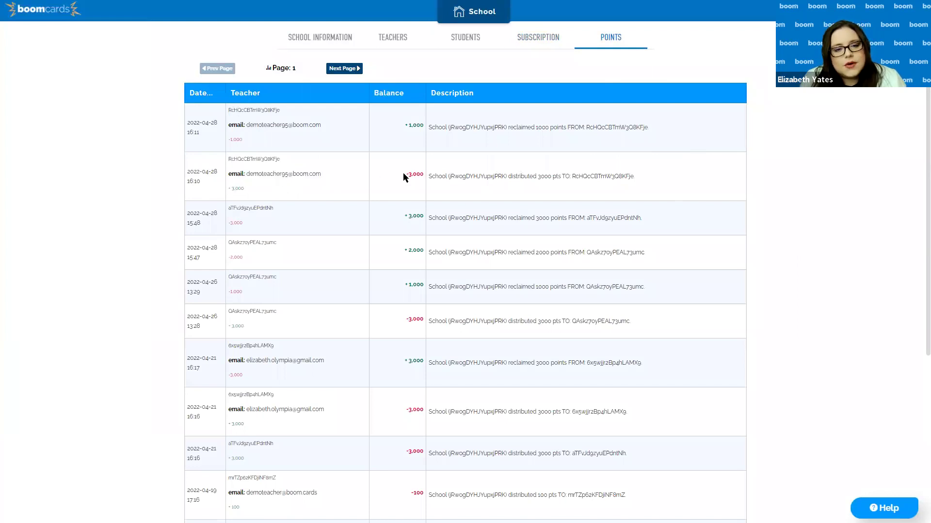
left_click(425, 192)
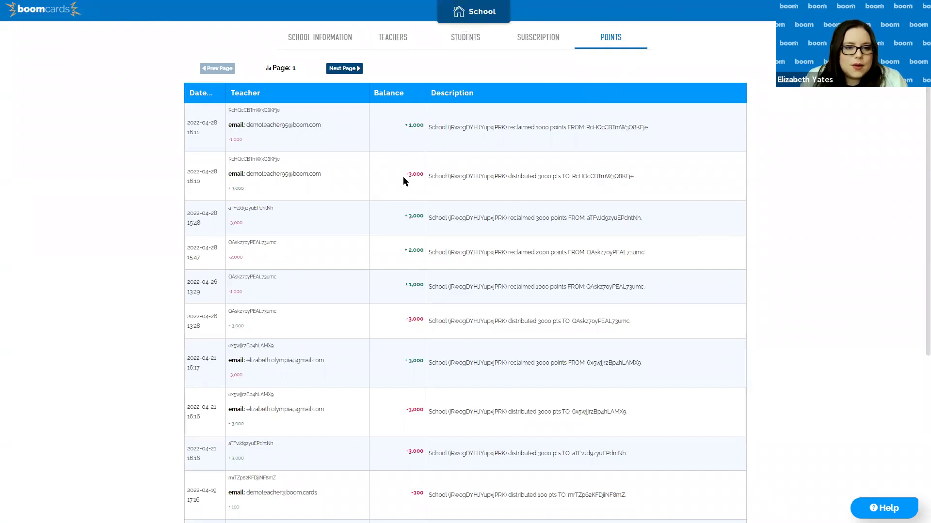
left_click_drag(406, 174, 424, 173)
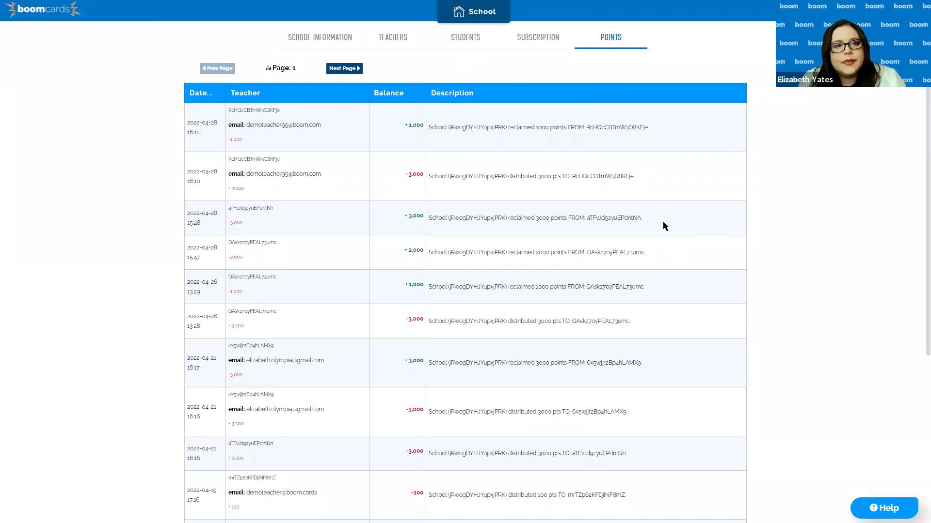
List all four teachers with the search filter cleared and open the first teacher's edit options
left_click(376, 45)
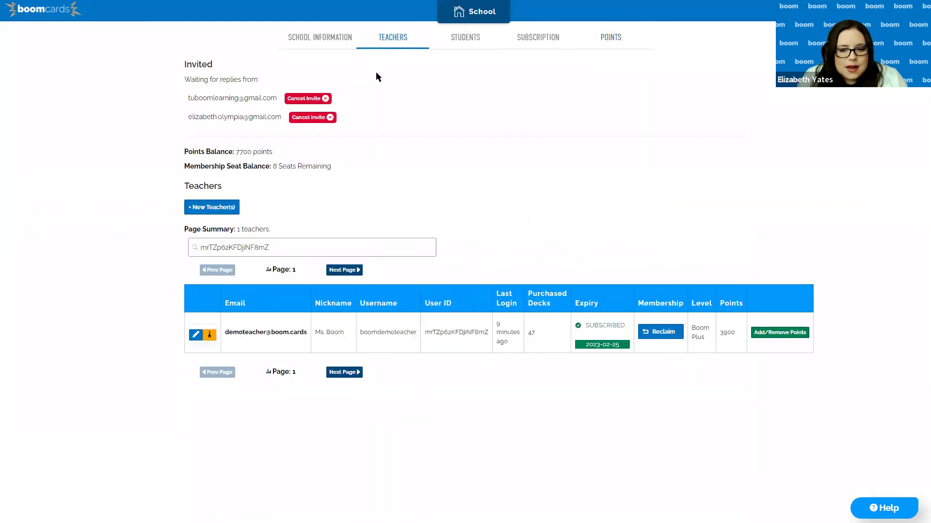
key("ctrl+a")
key("BackSpace")
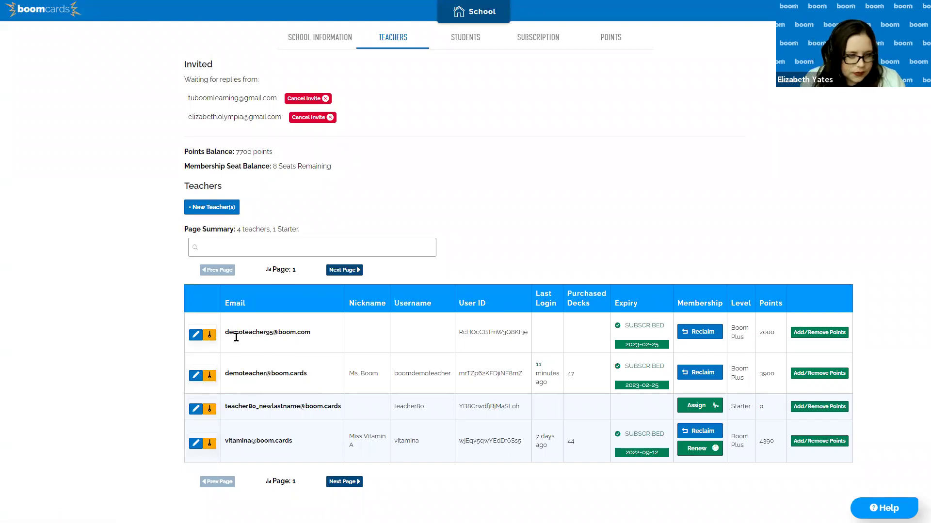
left_click(196, 335)
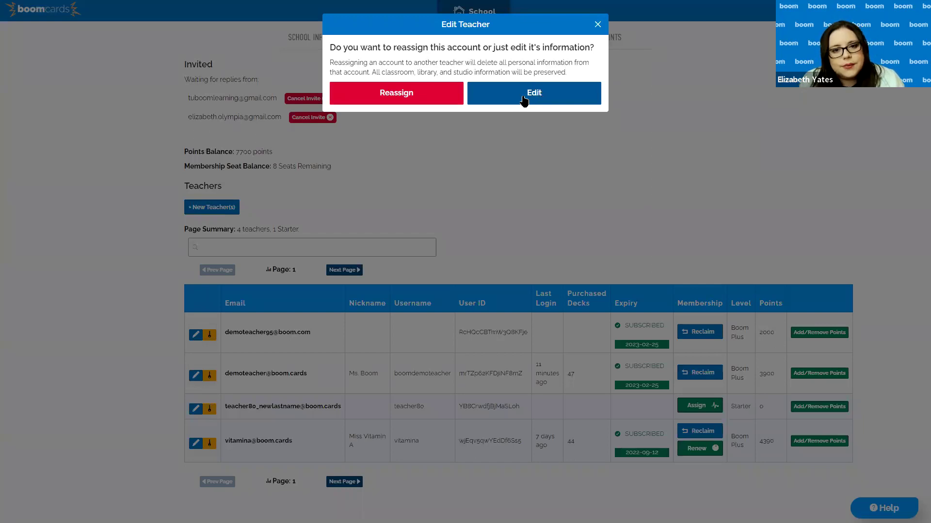
Edit the first teacher's information, changing the number in their email from 95 to 96
left_click(523, 100)
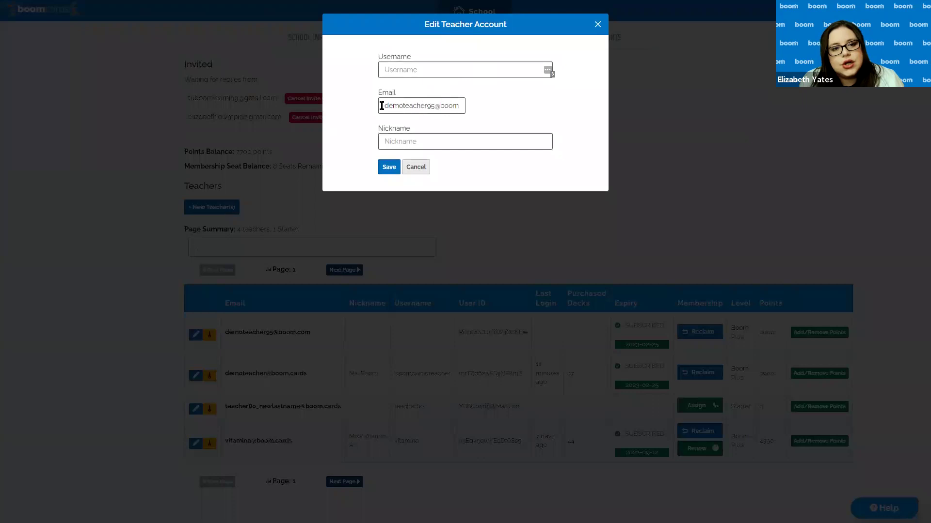
left_click_drag(379, 105, 463, 114)
left_click(507, 116)
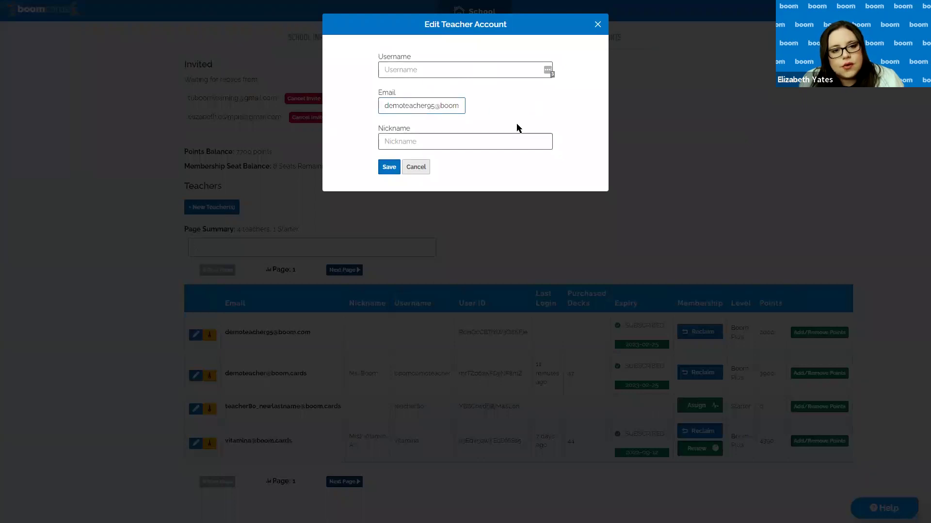
left_click(399, 142)
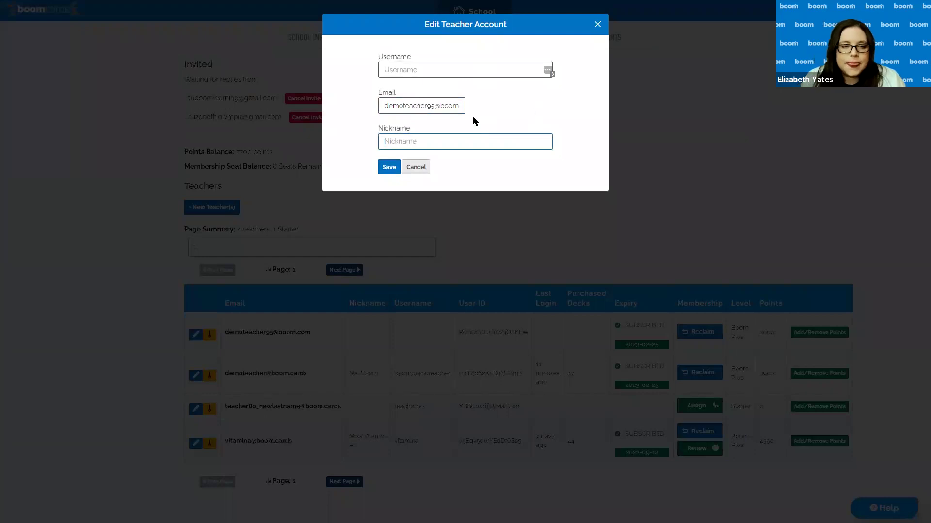
left_click_drag(383, 108, 432, 117)
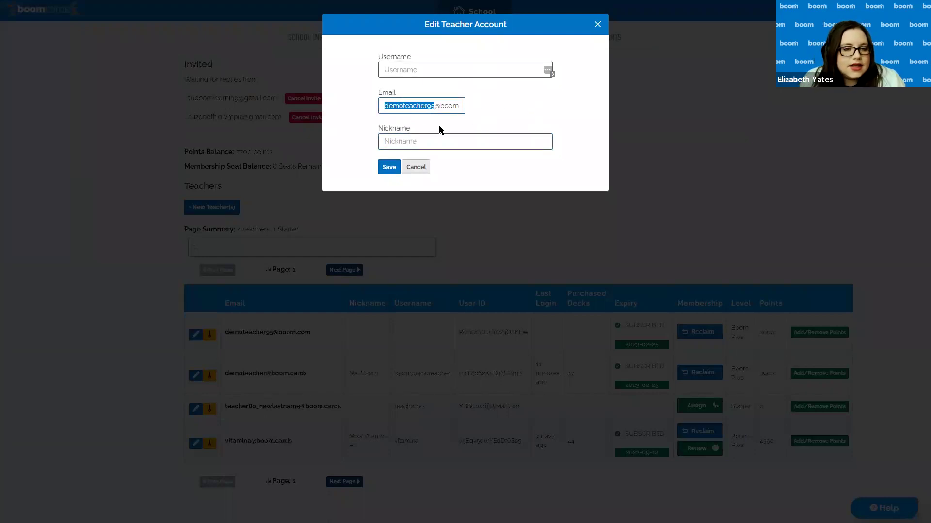
left_click(439, 105)
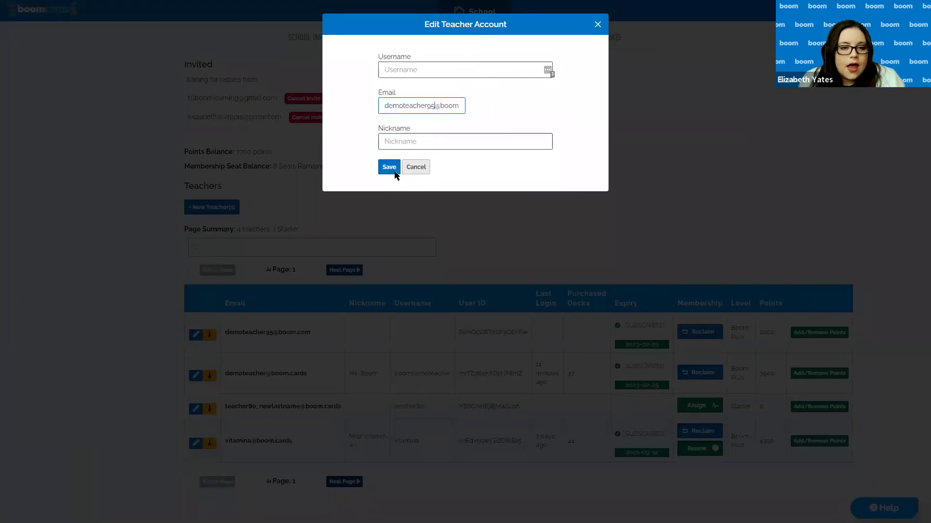
left_click(498, 75)
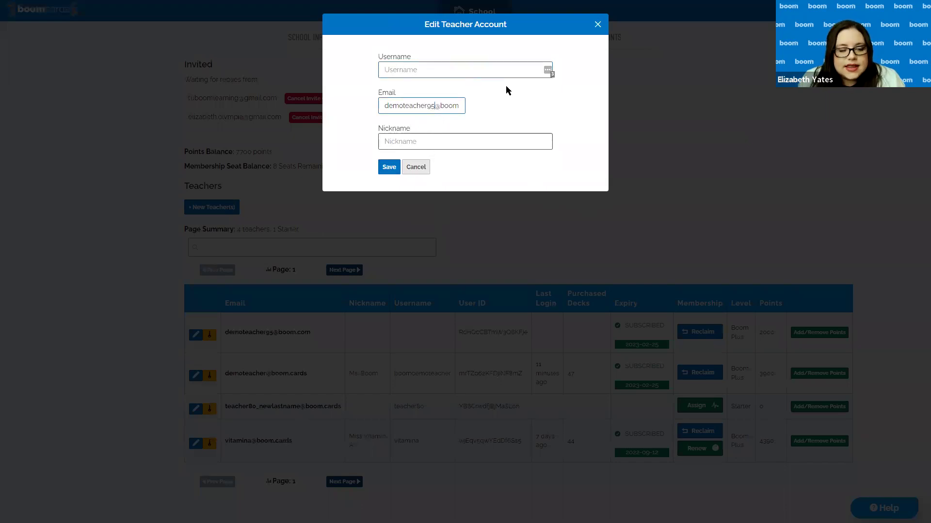
key("BackSpace")
type("6")
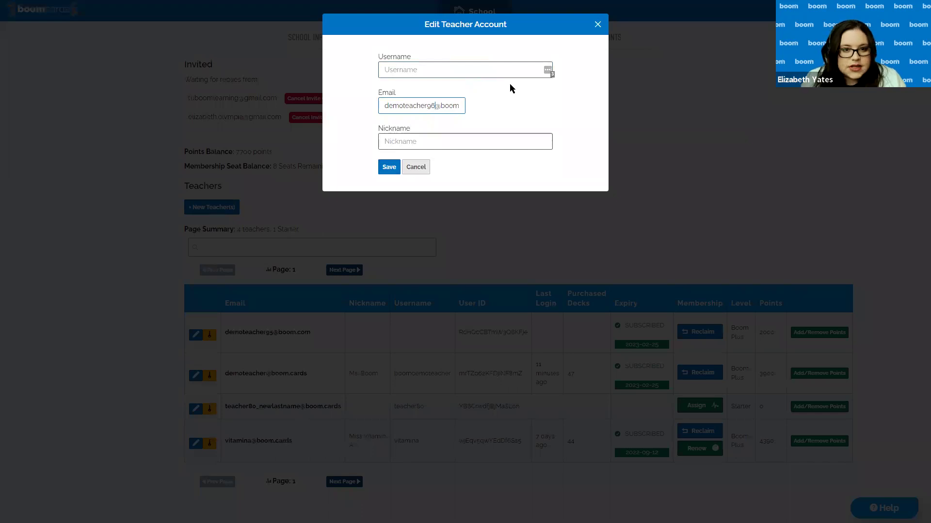
Give the teacher a username matching the new email and save the details
left_click(443, 68)
type("demoteacher")
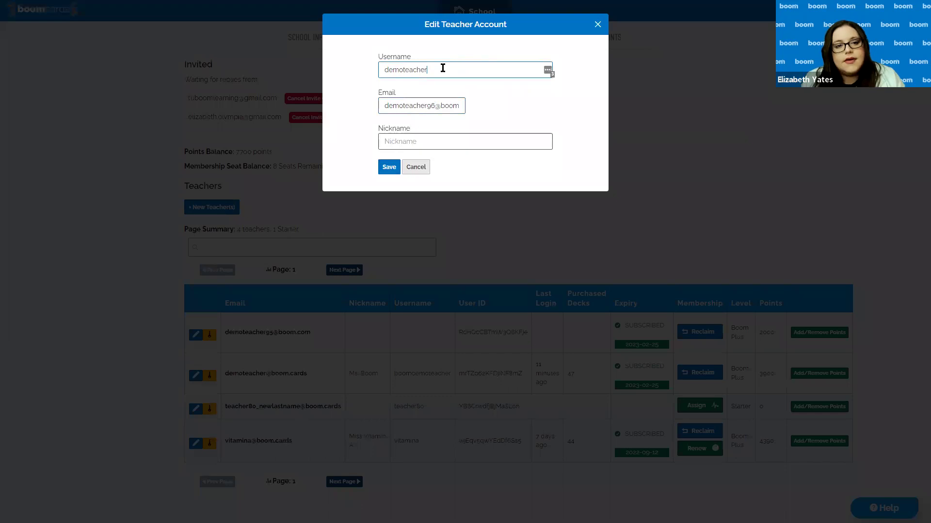
type("96")
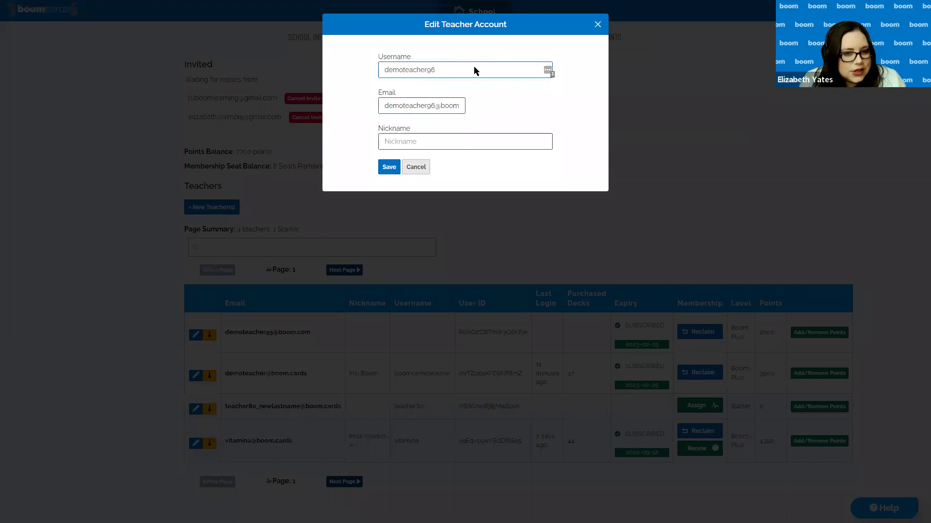
left_click(388, 170)
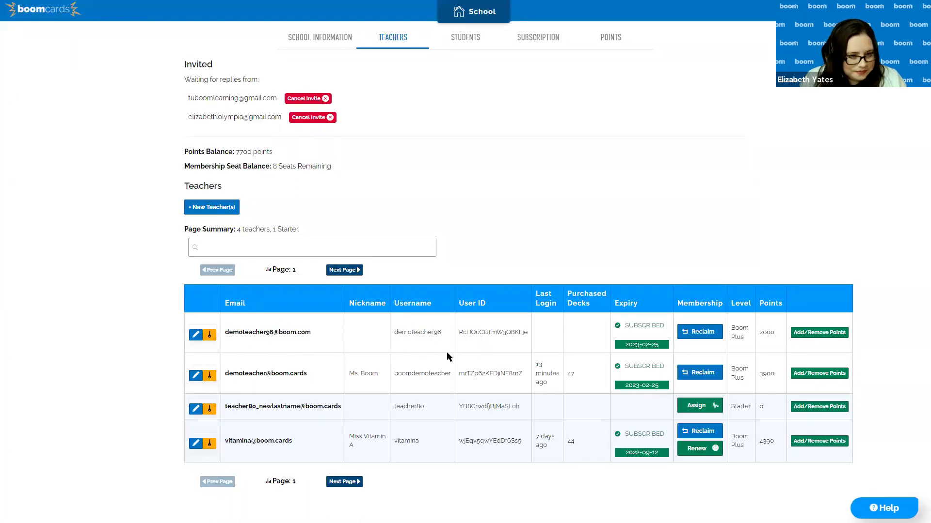
left_click(195, 337)
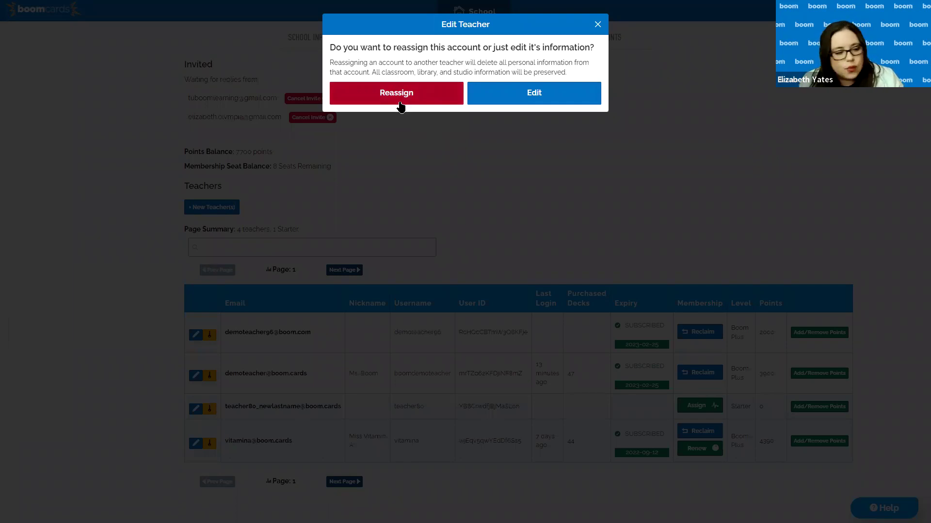
left_click(597, 24)
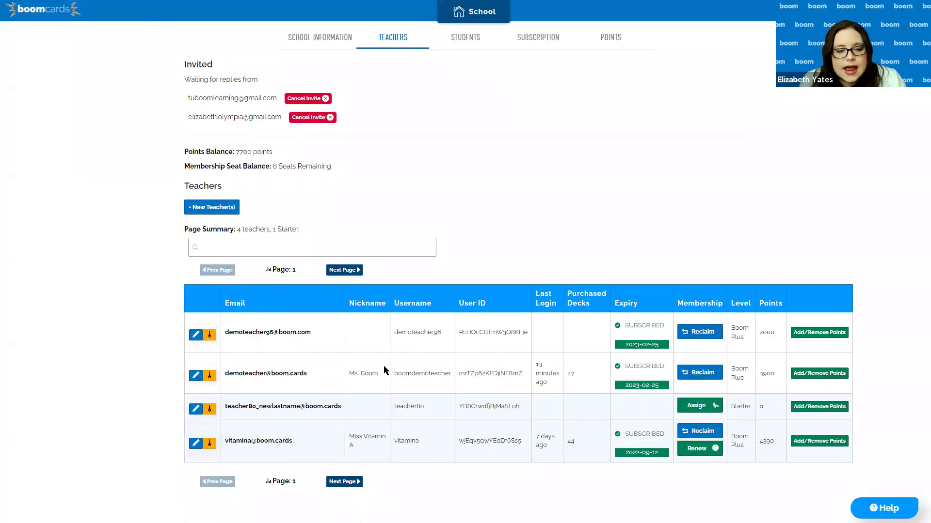
left_click_drag(386, 370, 458, 398)
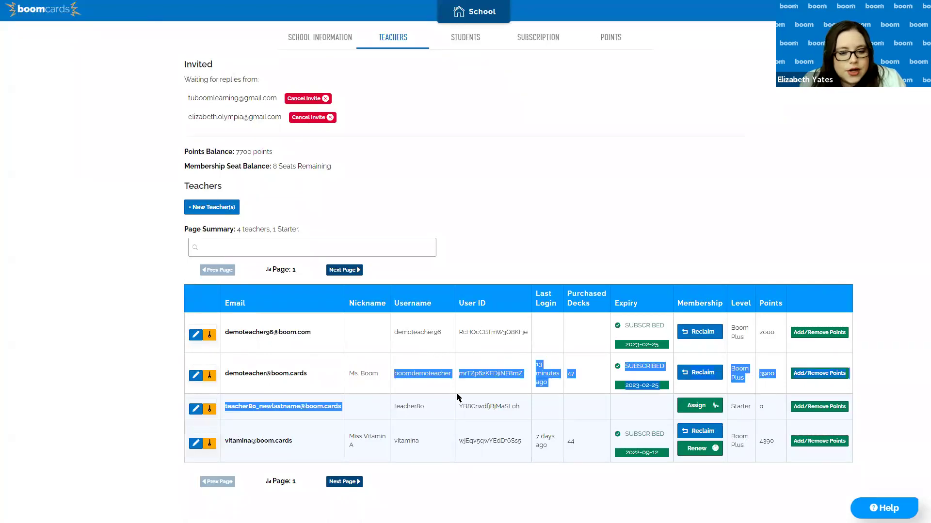
left_click(457, 413)
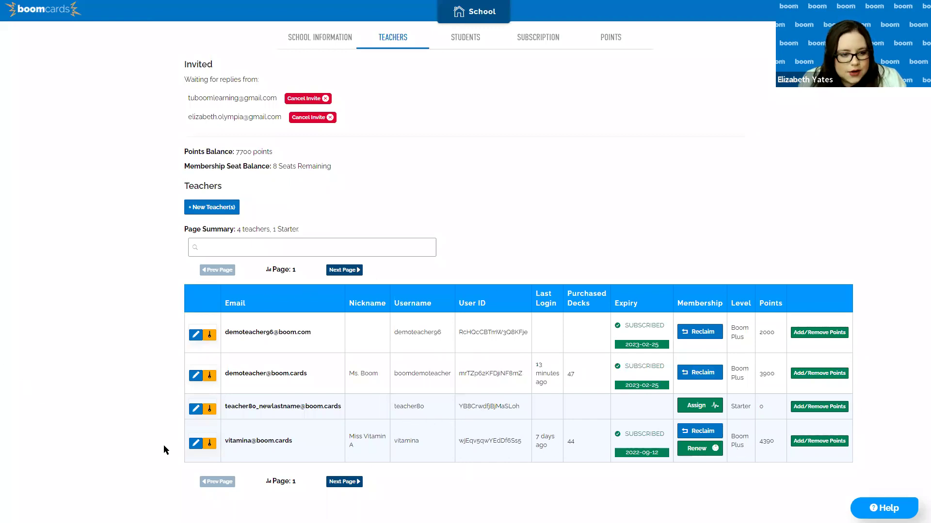
Scroll through the School Information page's account, address and private data sections, then open and close Help
left_click(343, 44)
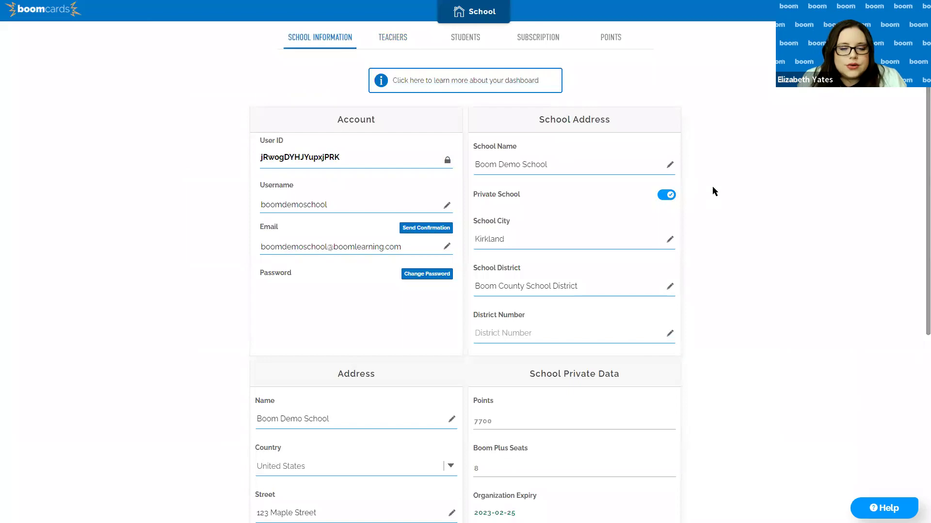
scroll(711, 186, "down", 6)
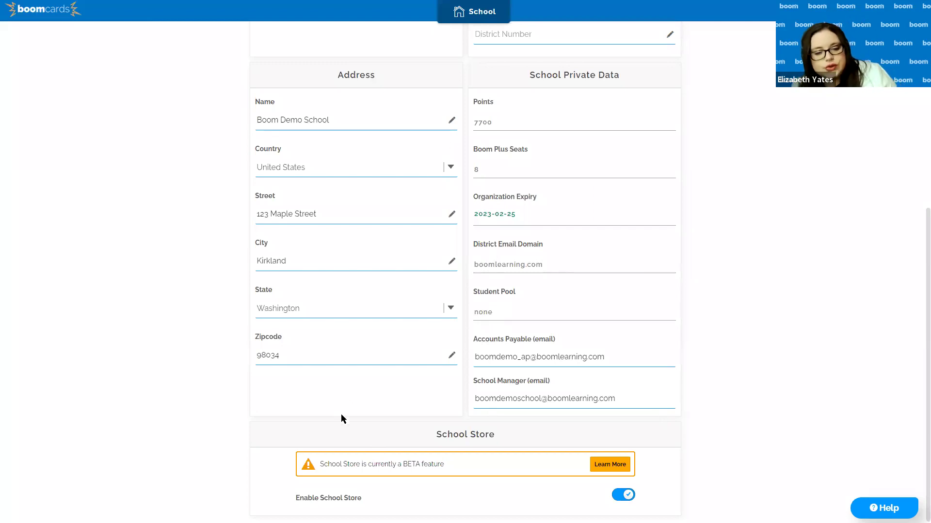
scroll(472, 404, "up", 6)
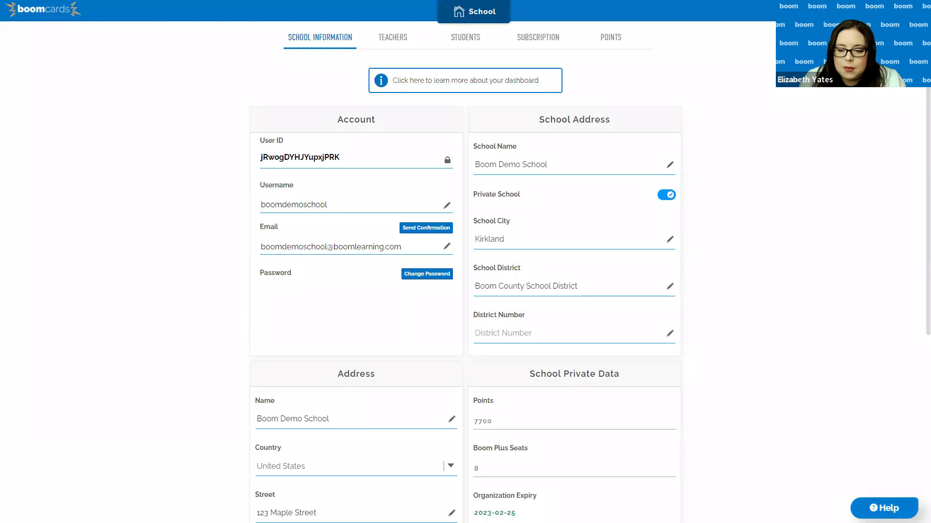
left_click(884, 508)
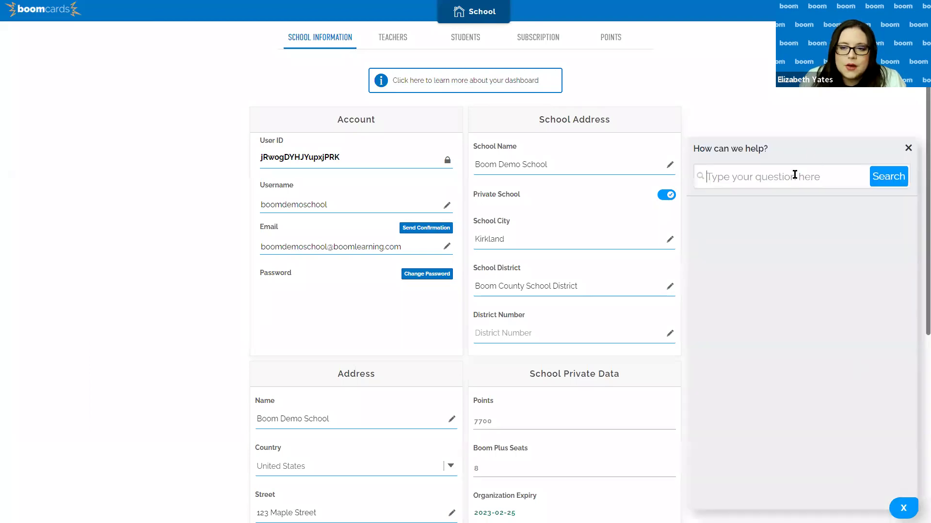
left_click(907, 148)
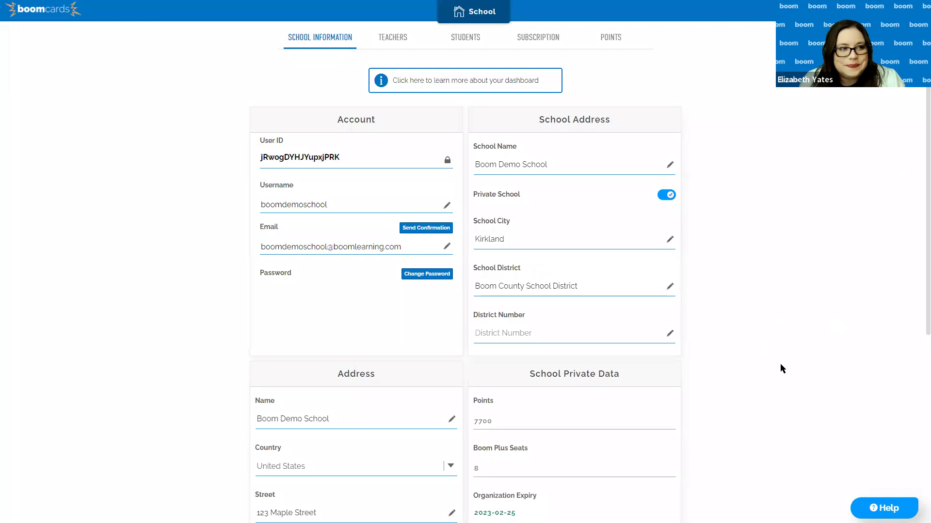